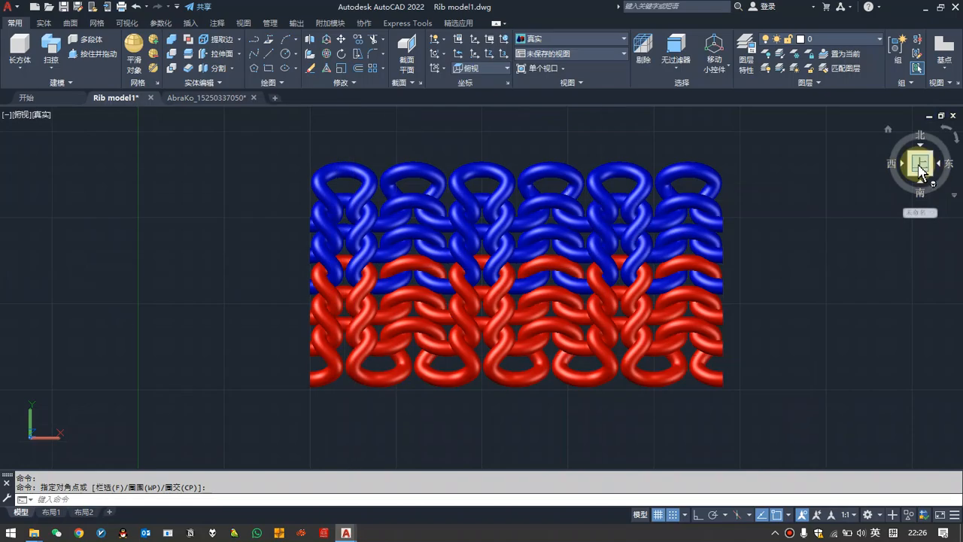
# Examine the red and blue rib-knit model from several 3D angles and from directly above.
pyautogui.moveTo(917, 146); pyautogui.dragTo(933, 120)
pyautogui.keyDown('shift'); pyautogui.moveTo(923, 457); pyautogui.dragTo(569, 286, button='middle'); pyautogui.keyUp('shift')
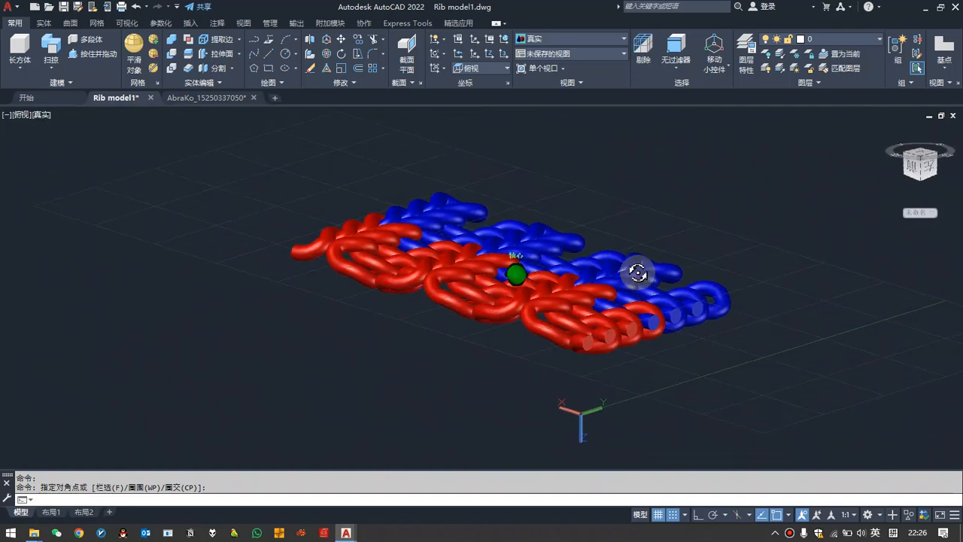
pyautogui.keyDown('shift'); pyautogui.moveTo(639, 316); pyautogui.dragTo(924, 169, button='middle'); pyautogui.keyUp('shift')
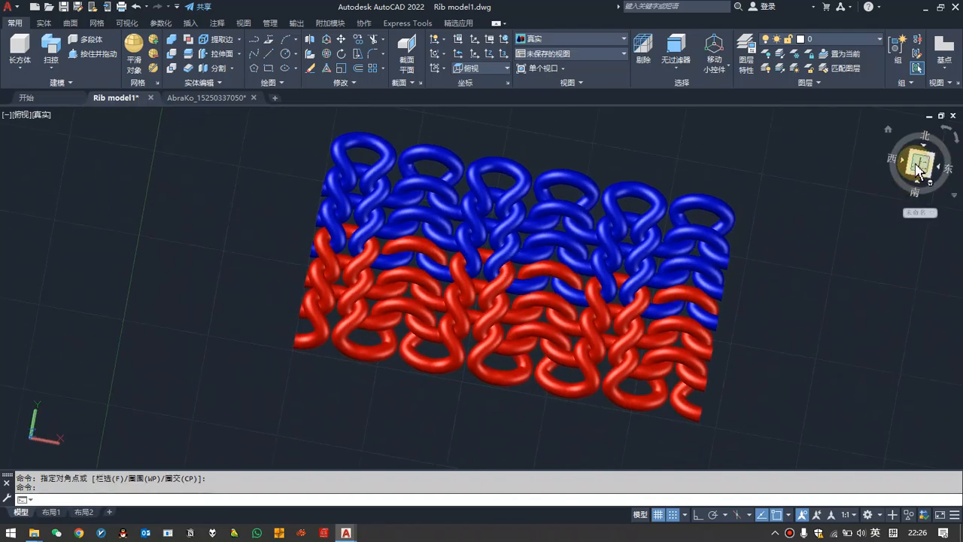
pyautogui.click(916, 167)
pyautogui.scroll(3, 376, 308)
pyautogui.scroll(-2, 363, 323)
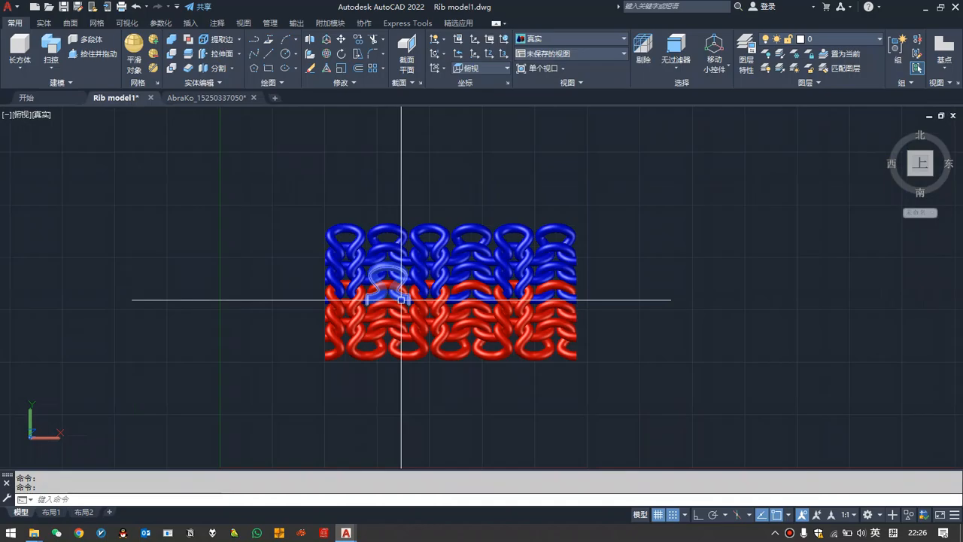
pyautogui.scroll(-1, 398, 301)
pyautogui.scroll(3, 373, 320)
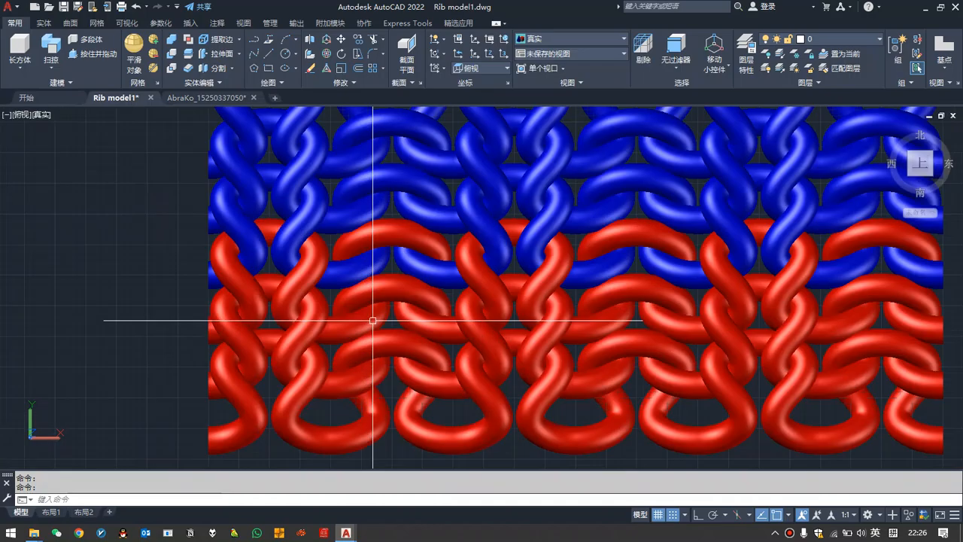
pyautogui.scroll(-2, 294, 259)
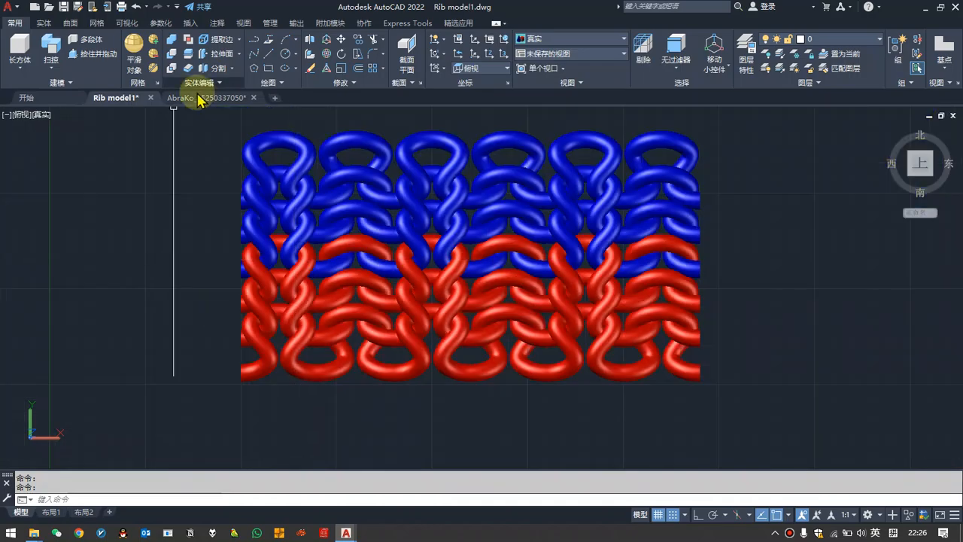
# Switch to the empty AbraKo drawing and begin a line chain with a 4-unit horizontal segment towards positive X.
pyautogui.click(205, 101)
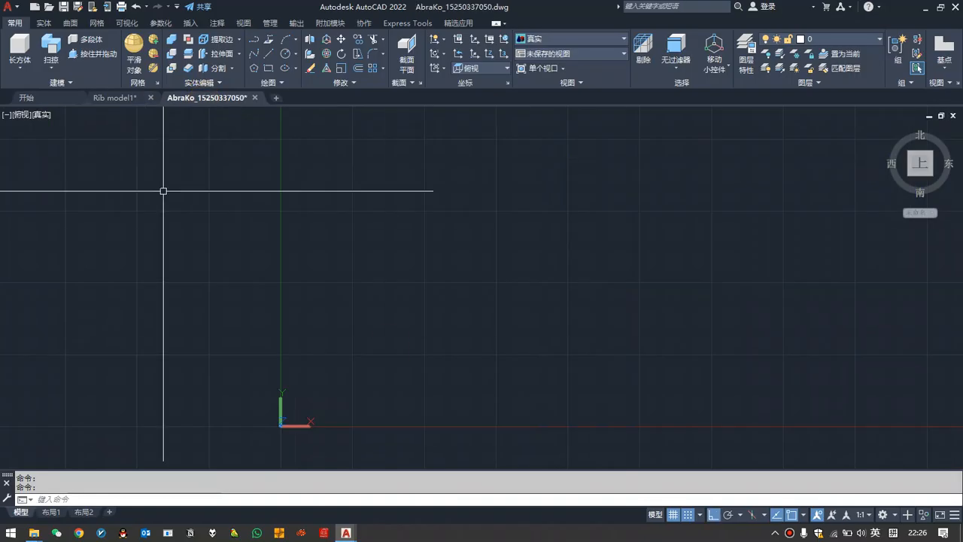
pyautogui.scroll(-2, 232, 313)
pyautogui.scroll(3, 331, 328)
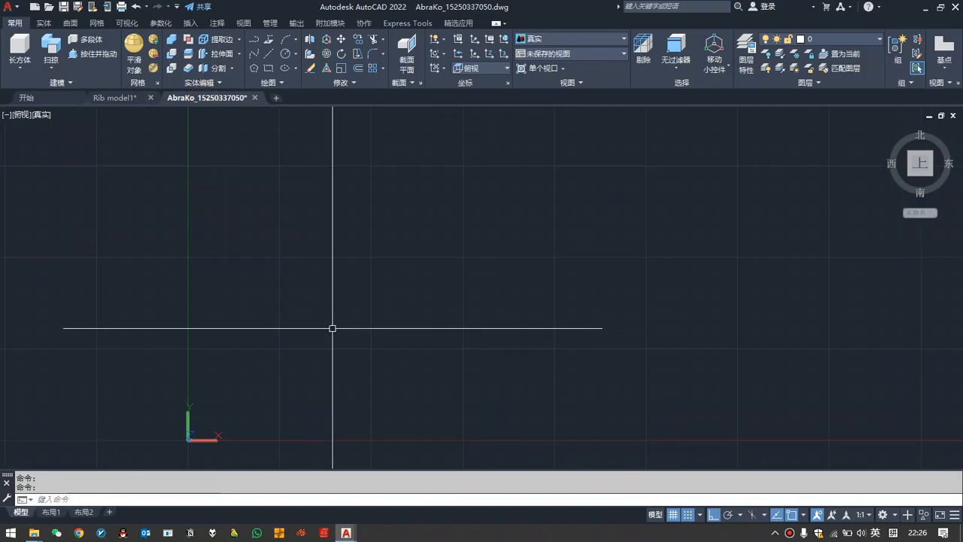
pyautogui.scroll(-4, 303, 316)
pyautogui.scroll(3, 340, 338)
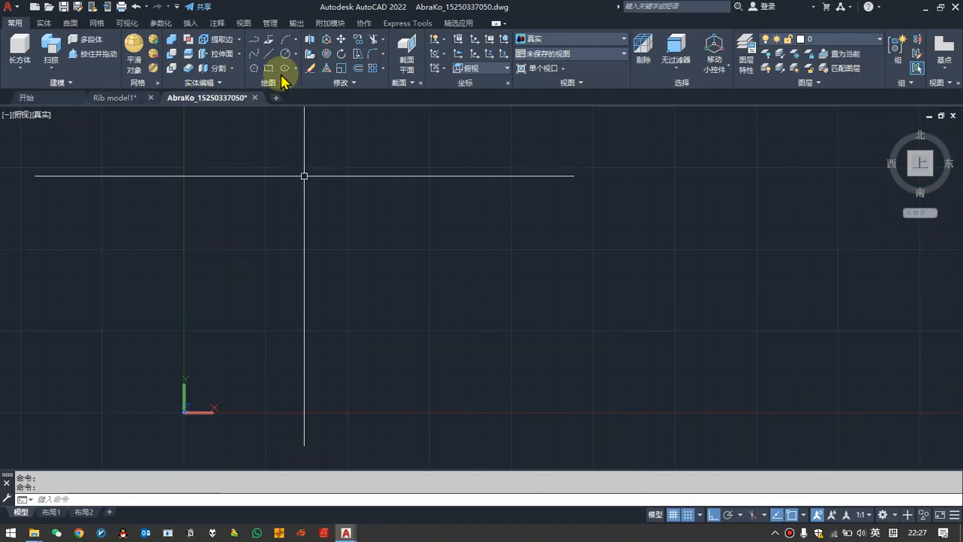
pyautogui.click(268, 54)
pyautogui.scroll(2, 353, 329)
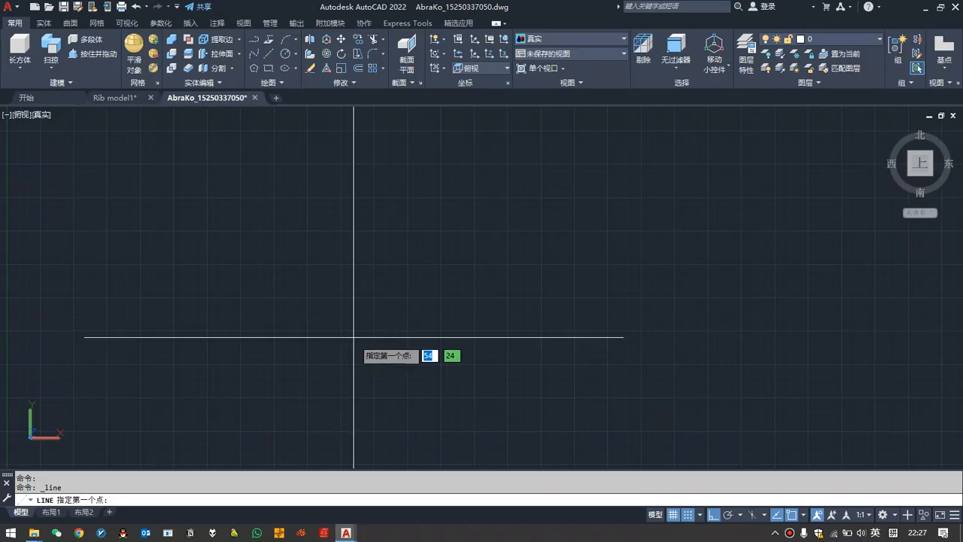
pyautogui.scroll(1, 299, 325)
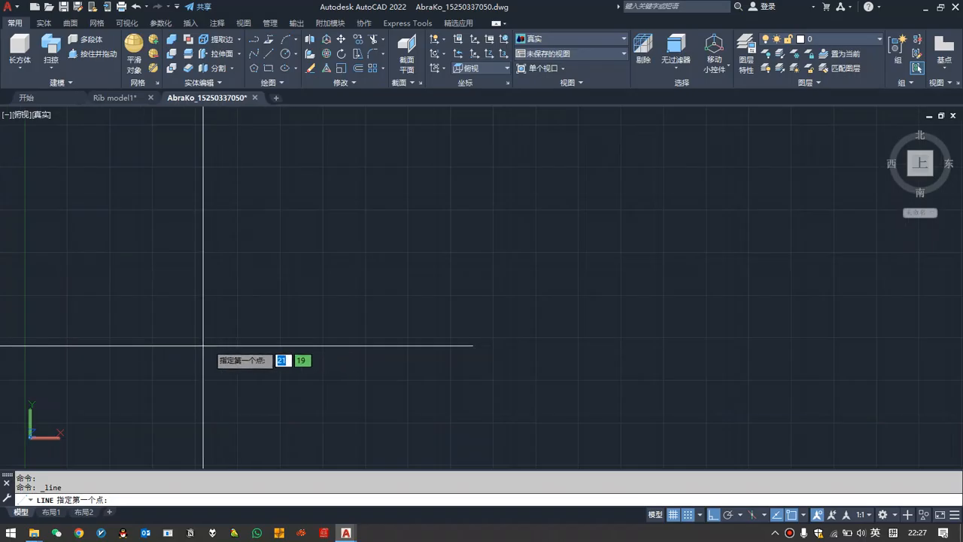
pyautogui.click(203, 337)
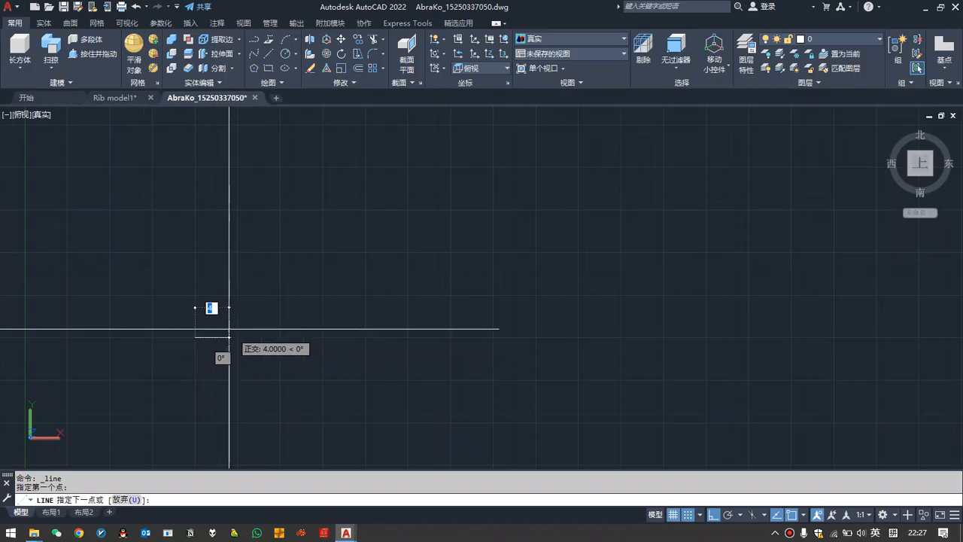
pyautogui.click(229, 329)
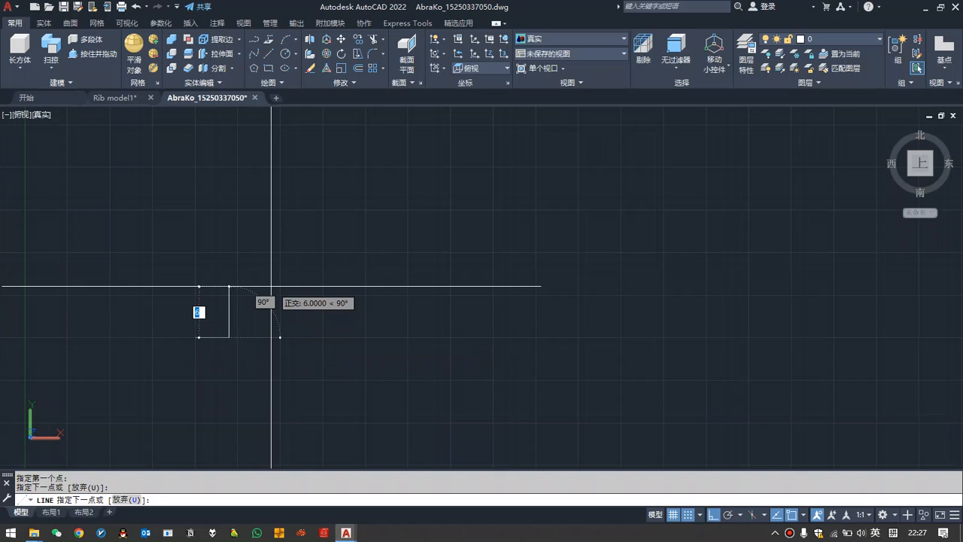
# With ortho off, continue the line chain through the relative points @5,4 and @-8,10.
pyautogui.click(713, 515)
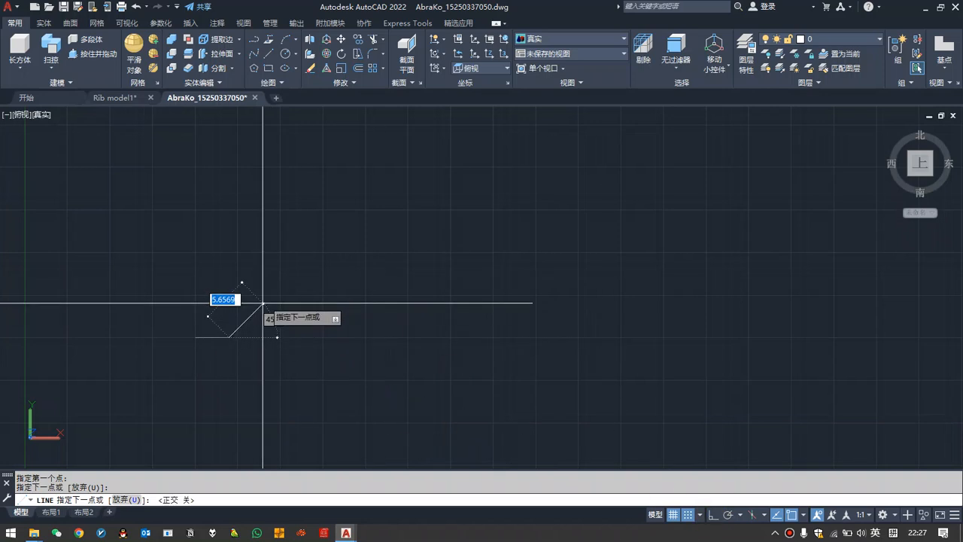
pyautogui.press('shift')
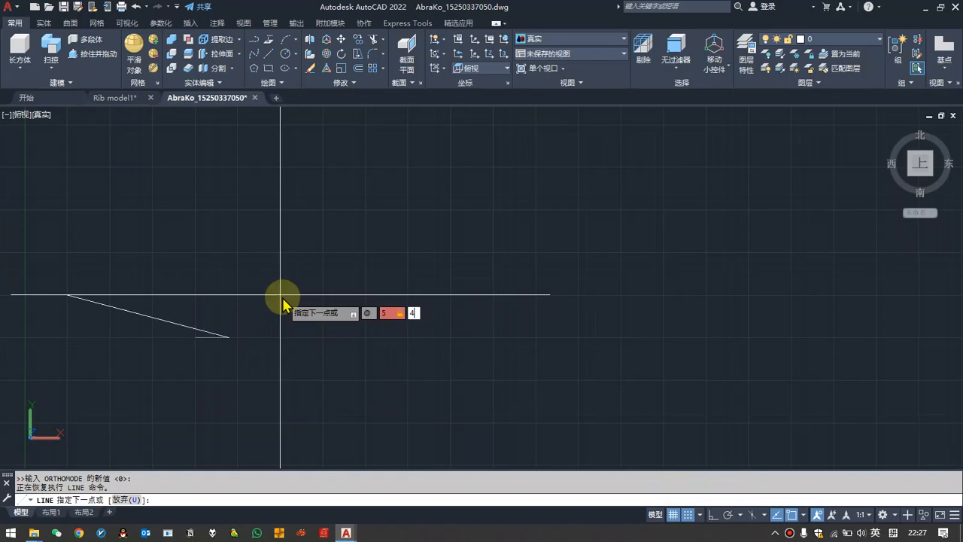
pyautogui.press('Return')
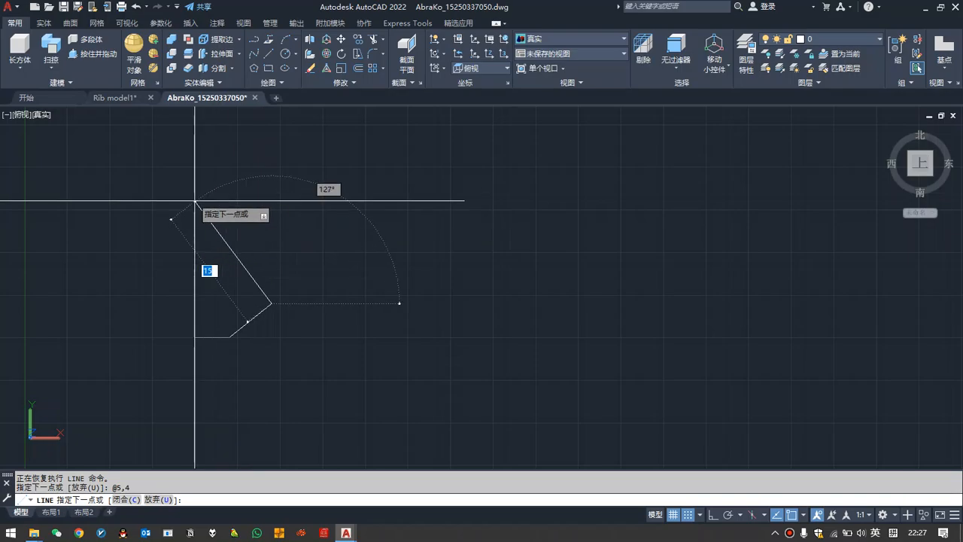
pyautogui.press('F8')
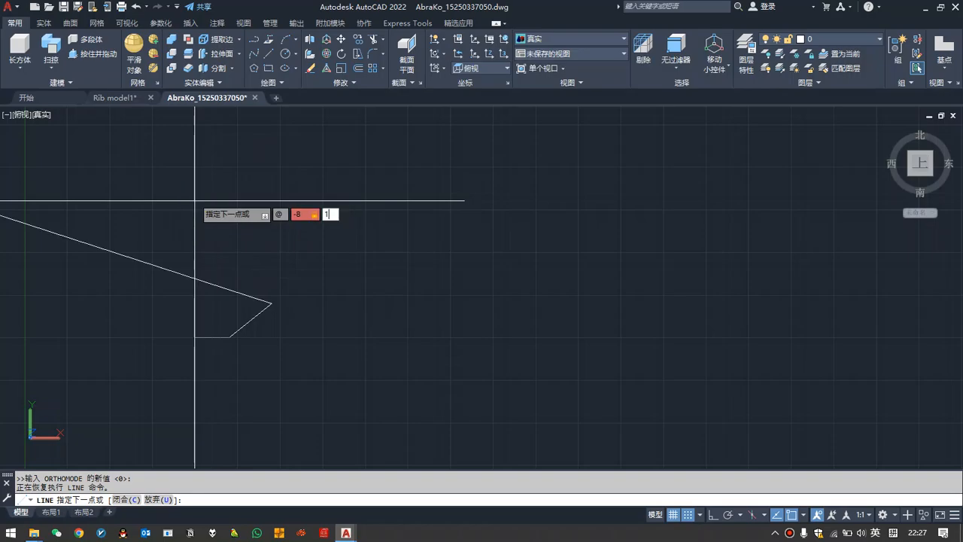
pyautogui.press('Return')
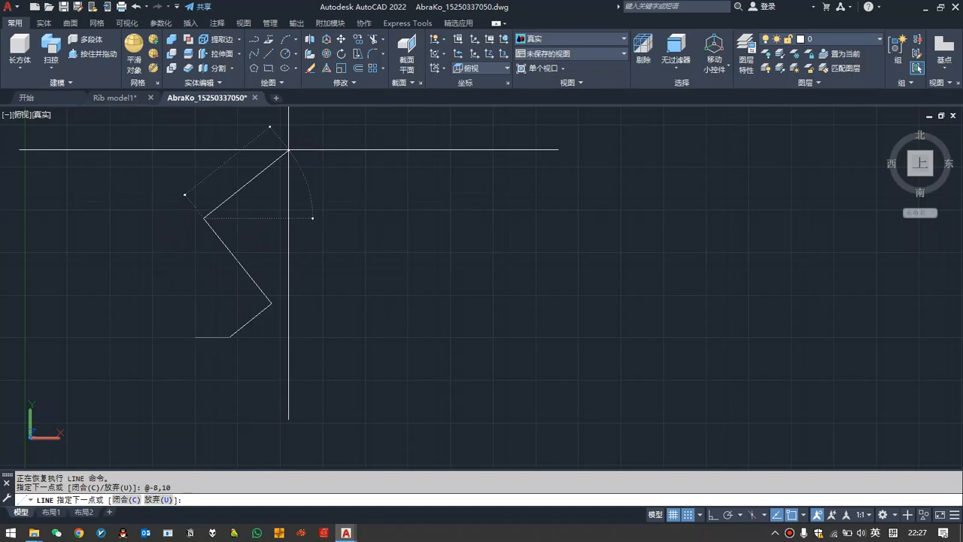
# Add a segment to relative point @5,4 and finish the chain with a 4-unit horizontal segment towards positive X.
pyautogui.press('F8')
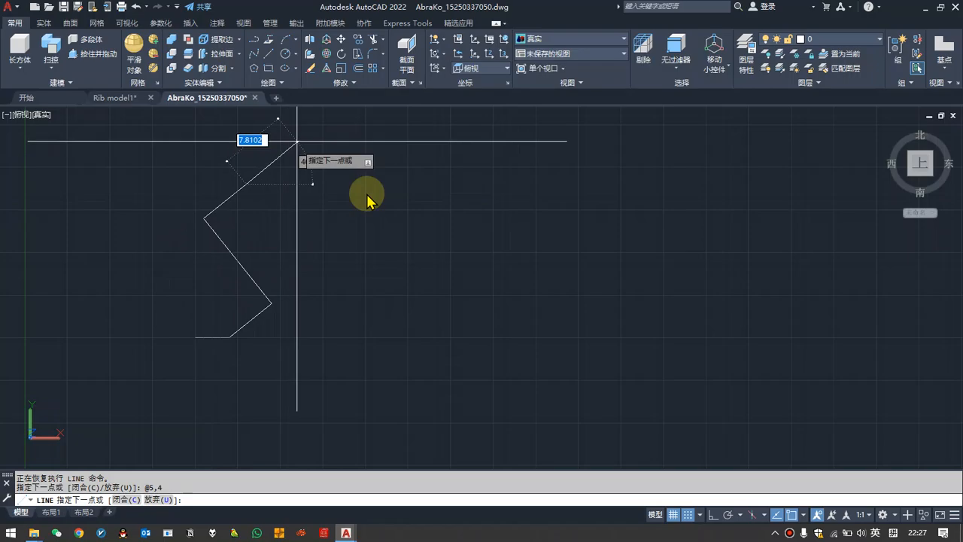
pyautogui.scroll(3, 248, 184)
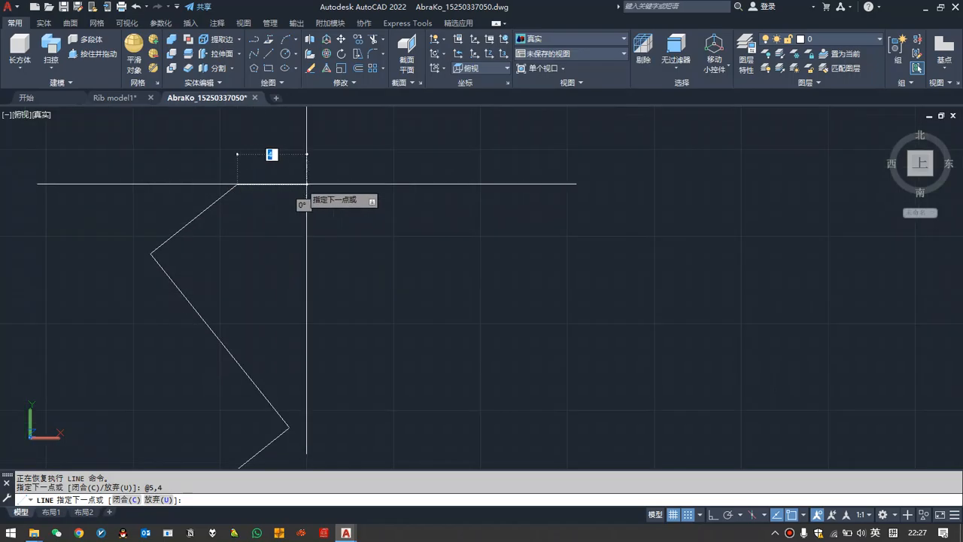
pyautogui.click(306, 183)
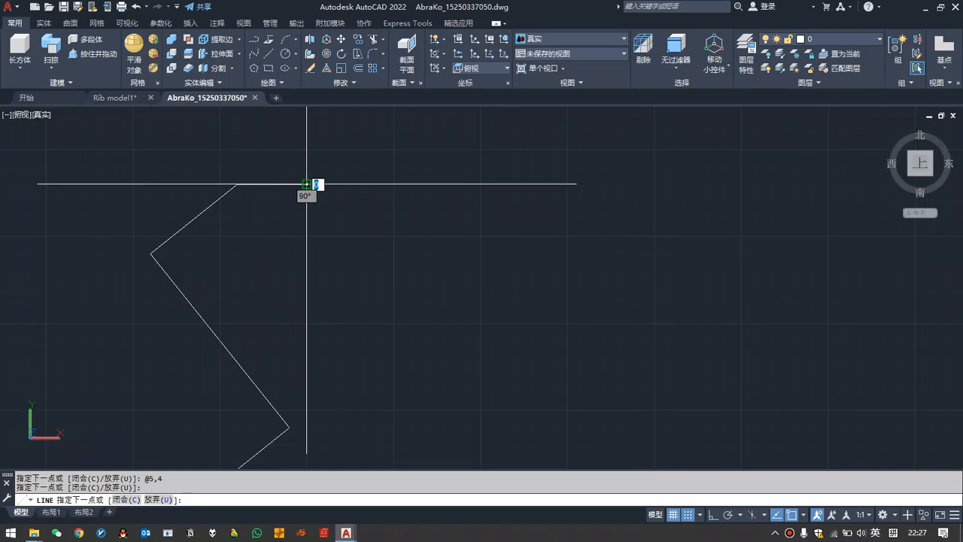
pyautogui.press('Return')
# Copy all five segments of the outline horizontally to its right, using the lower-left endpoint as base point.
pyautogui.scroll(-5, 313, 254)
pyautogui.scroll(3, 313, 255)
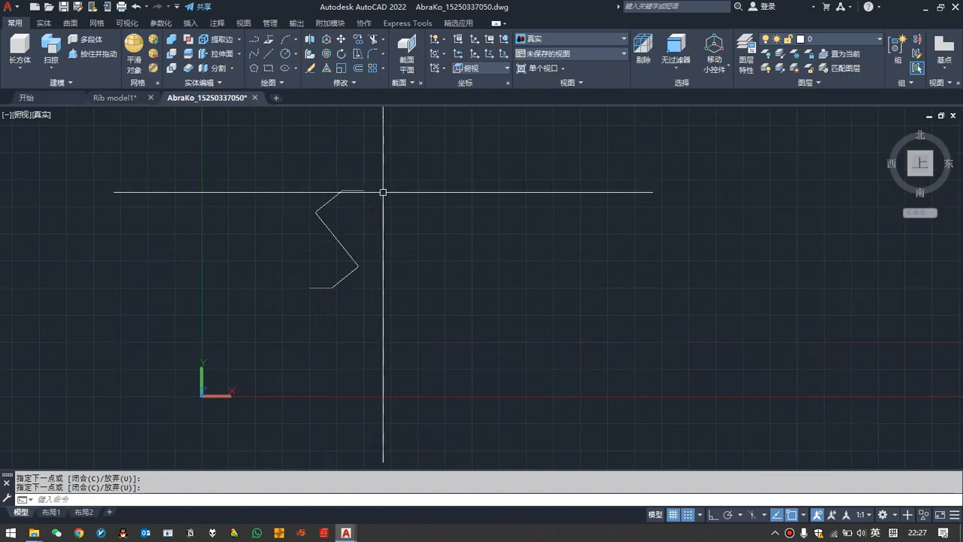
pyautogui.click(389, 164)
pyautogui.click(272, 308)
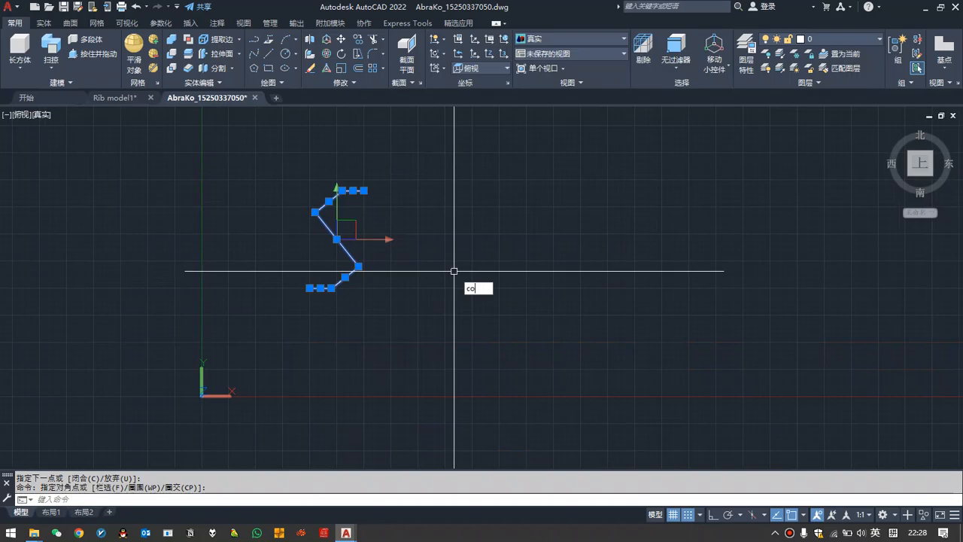
pyautogui.press('Return')
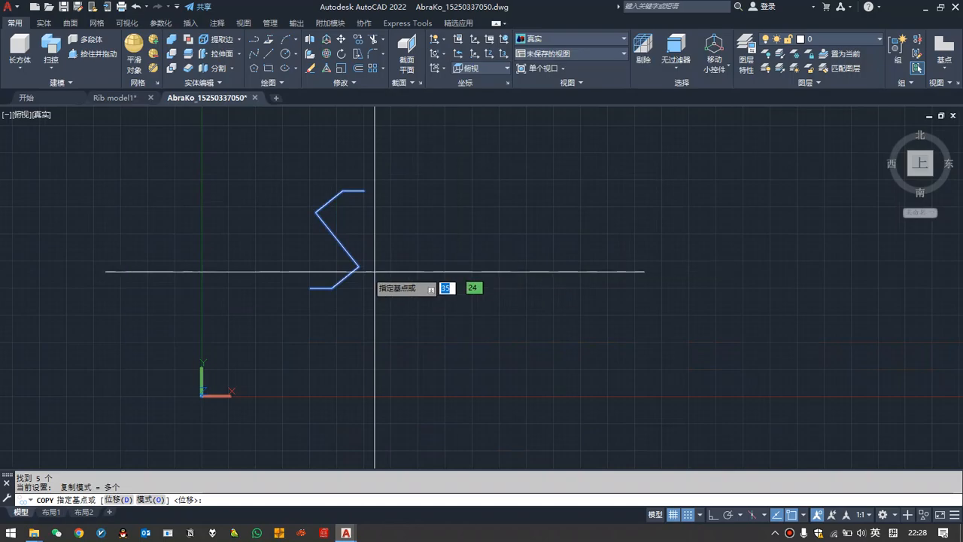
pyautogui.click(310, 287)
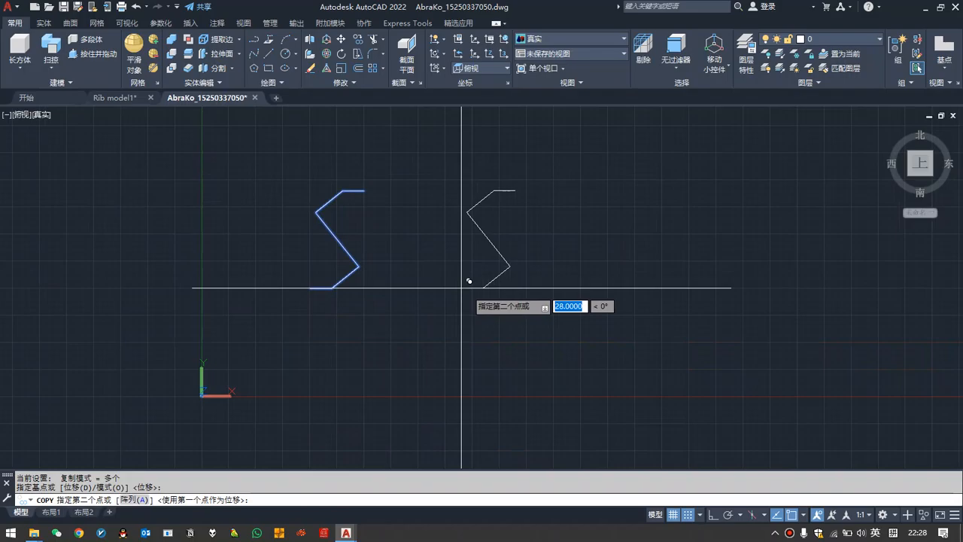
pyautogui.click(478, 286)
pyautogui.press('Return')
# In the southwest isometric view, move the long diagonal segment of the original outline 4 units up along Z.
pyautogui.scroll(2, 310, 235)
pyautogui.scroll(2, 270, 241)
pyautogui.scroll(-3, 294, 226)
pyautogui.scroll(4, 322, 221)
pyautogui.click(21, 115)
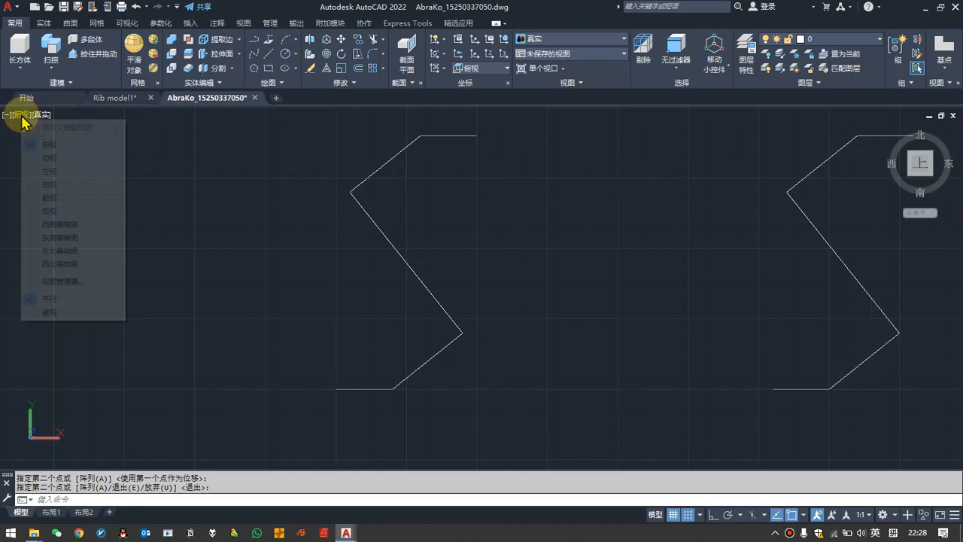
pyautogui.click(60, 224)
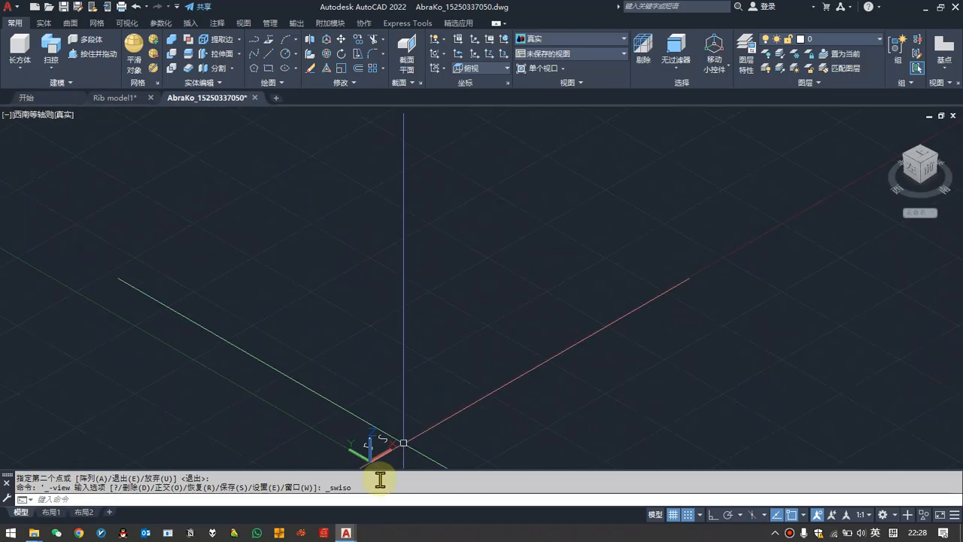
pyautogui.scroll(5, 330, 400)
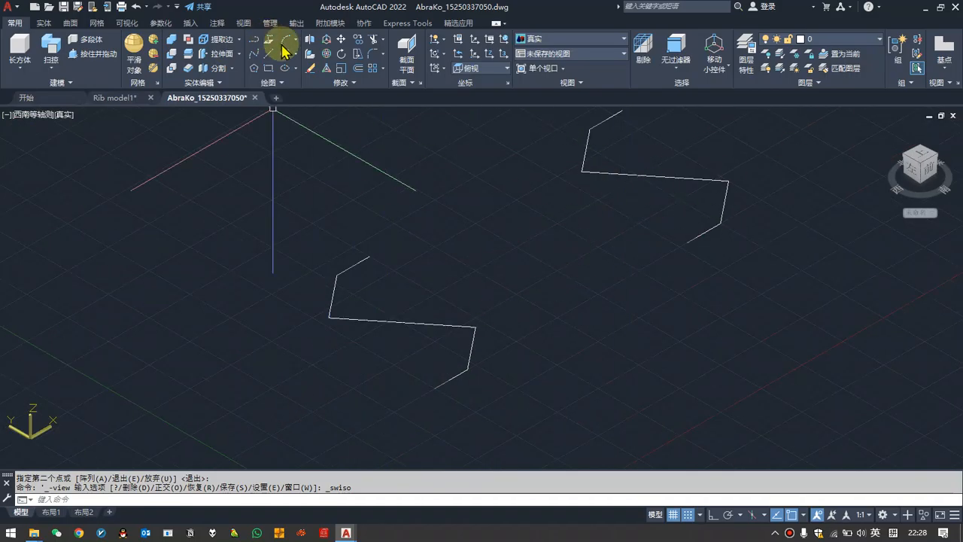
pyautogui.click(327, 39)
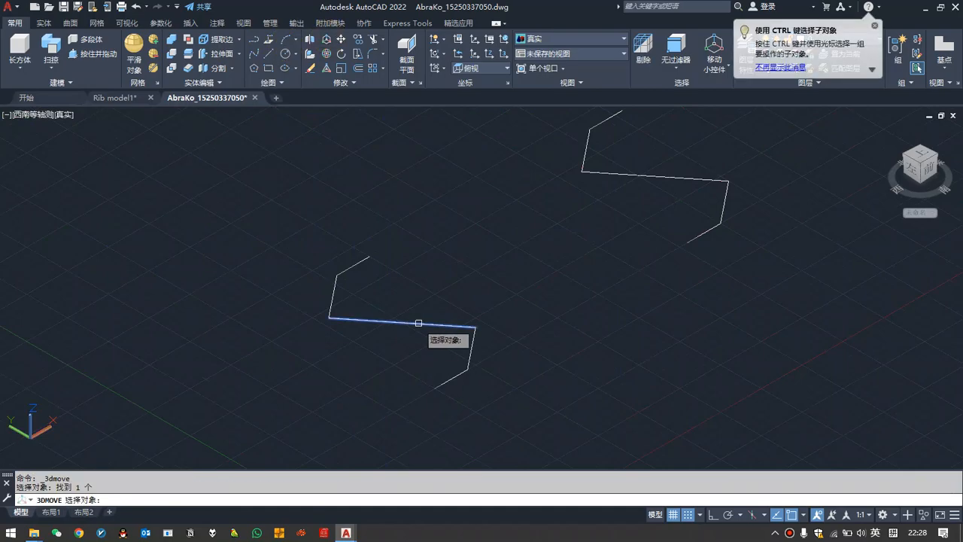
pyautogui.press('Return')
pyautogui.click(402, 285)
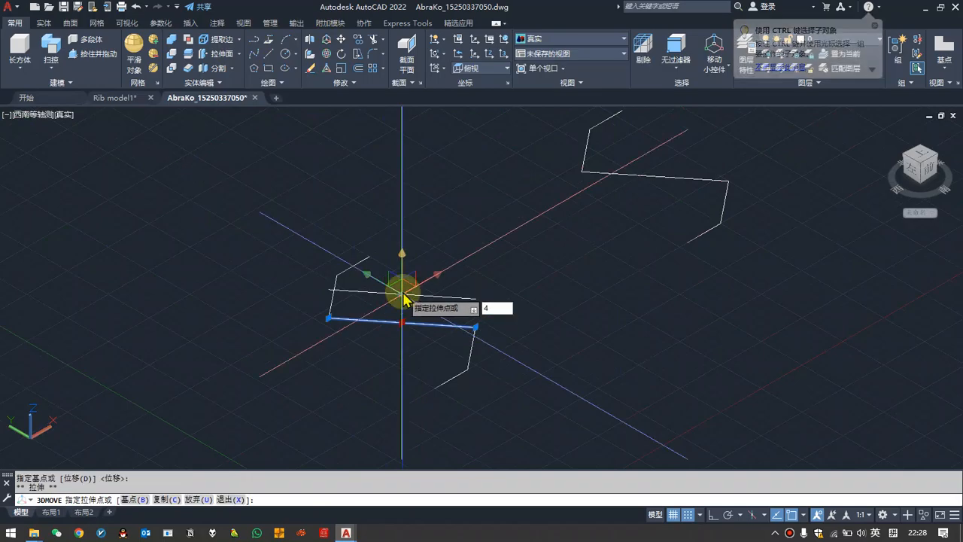
pyautogui.press('Return')
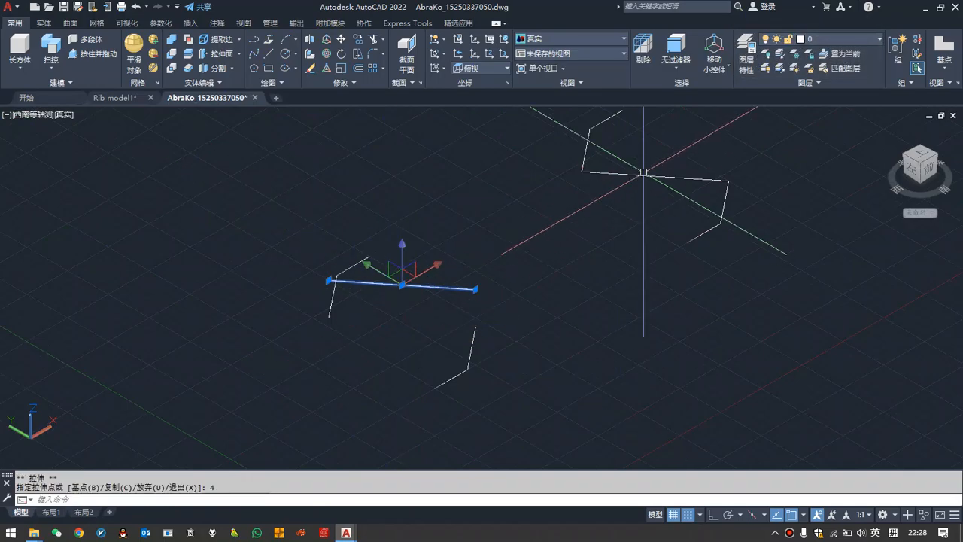
# Move the long diagonal segment of the copied outline 4 units down along Z.
pyautogui.click(650, 173)
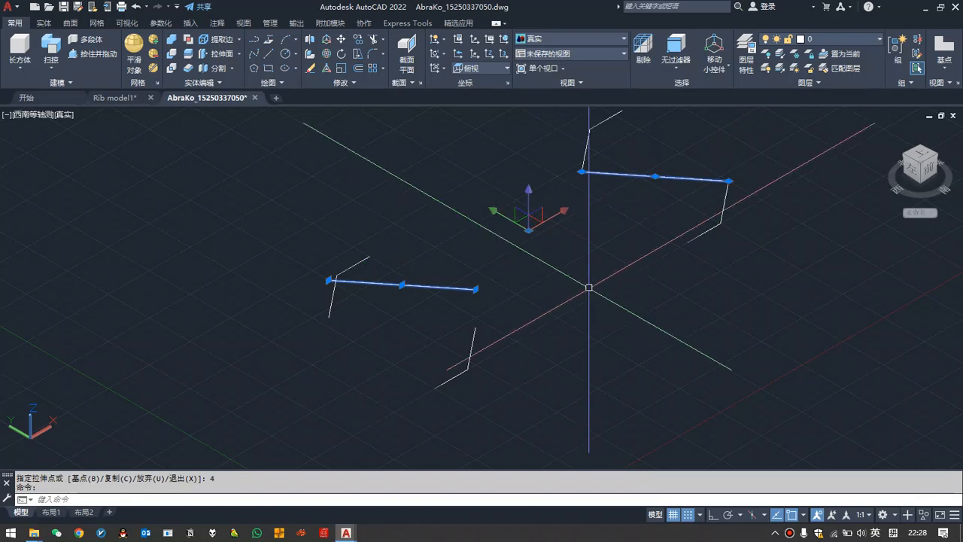
pyautogui.click(648, 218)
pyautogui.press('Escape')
pyautogui.click(658, 176)
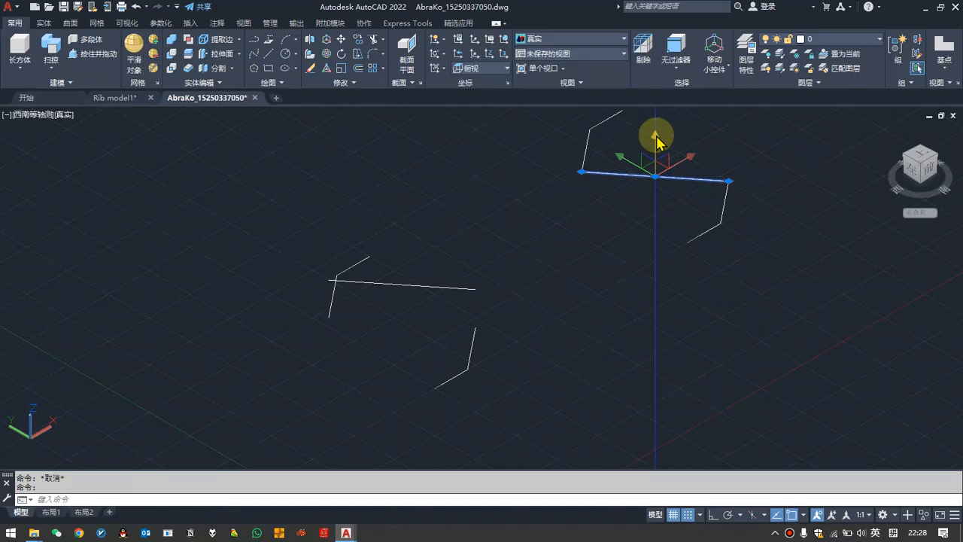
pyautogui.click(656, 176)
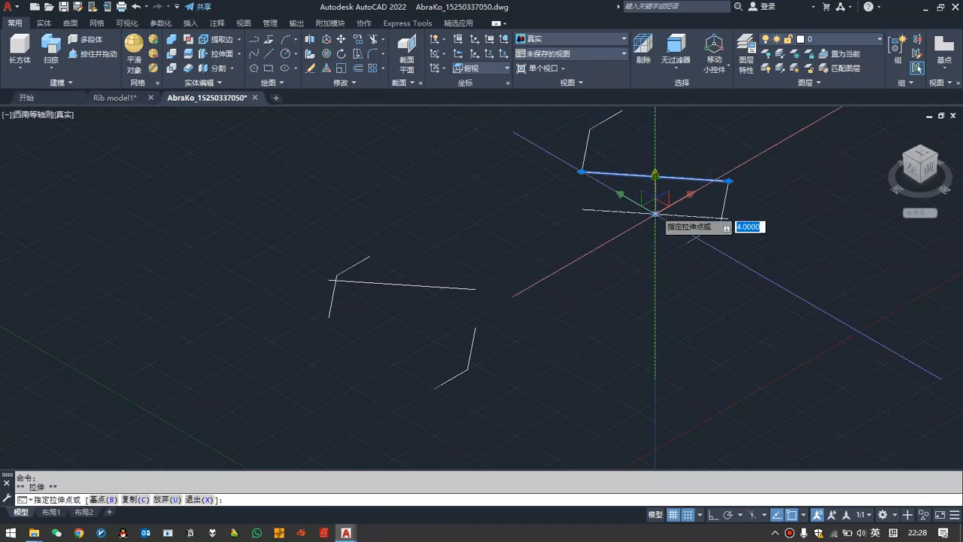
pyautogui.write('4')
pyautogui.press('Return')
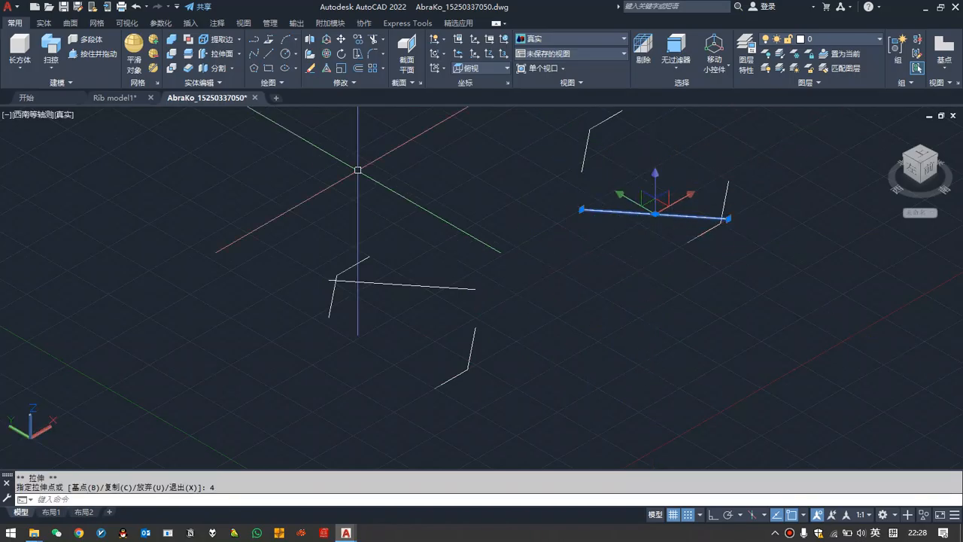
# Return the drawing to the top view.
pyautogui.click(33, 115)
pyautogui.click(55, 144)
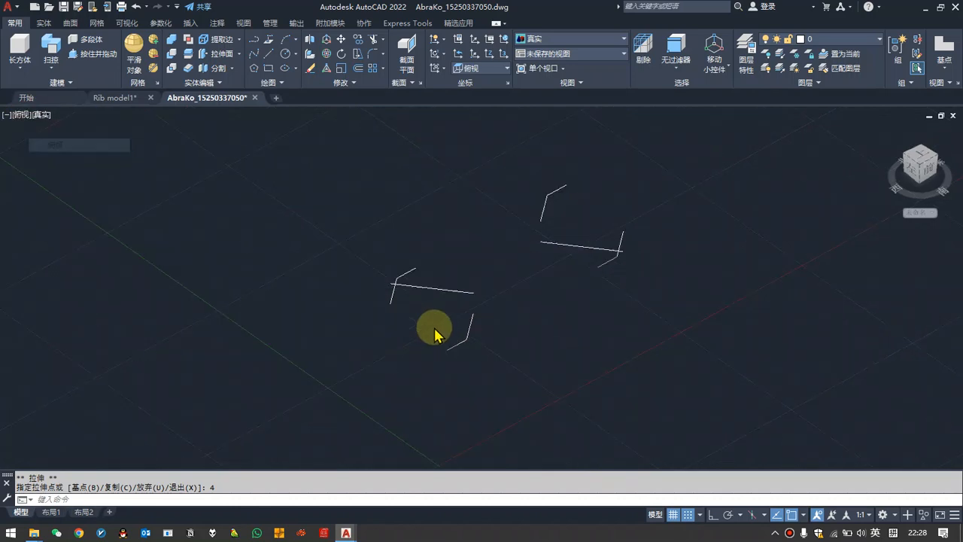
# Delete the four short diagonal segments joining the horizontal lines to the long diagonals in both outlines.
pyautogui.scroll(-4, 272, 317)
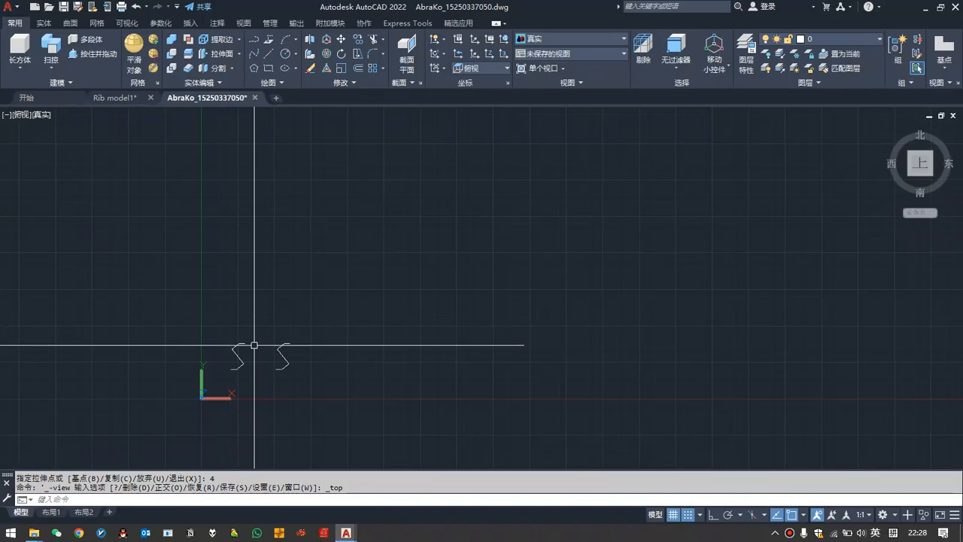
pyautogui.scroll(8, 225, 369)
pyautogui.scroll(-2, 351, 303)
pyautogui.scroll(4, 282, 322)
pyautogui.scroll(-5, 279, 322)
pyautogui.scroll(1, 343, 269)
pyautogui.scroll(2, 297, 295)
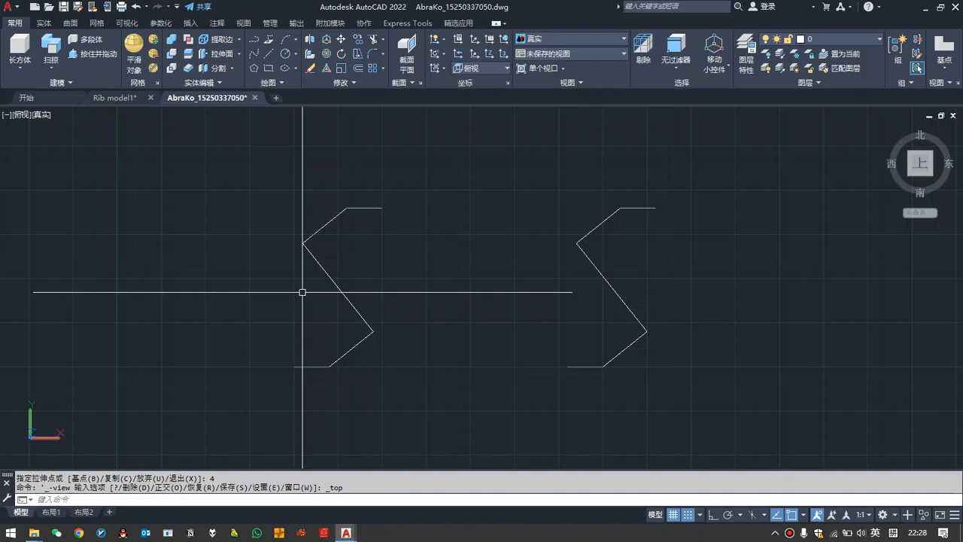
pyautogui.click(602, 222)
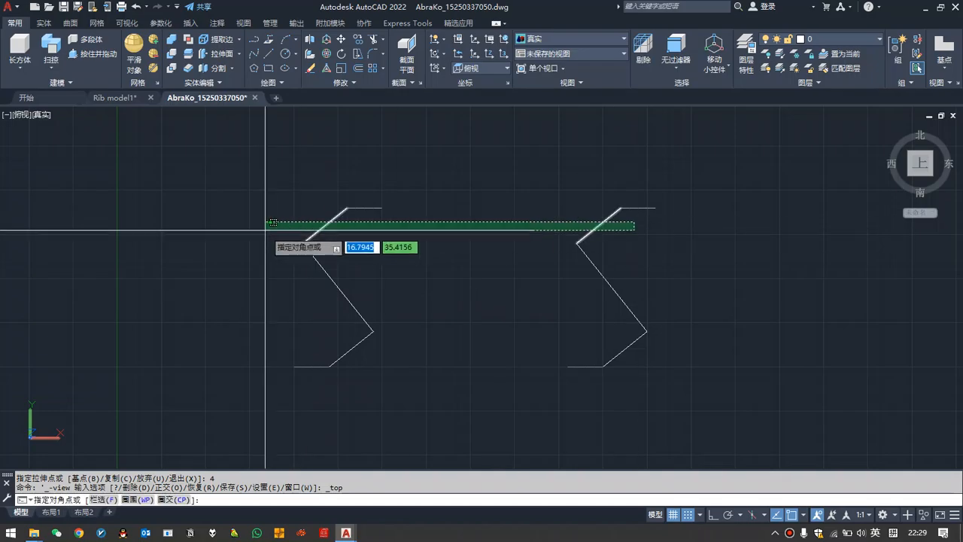
pyautogui.click(272, 228)
pyautogui.click(645, 346)
pyautogui.click(342, 345)
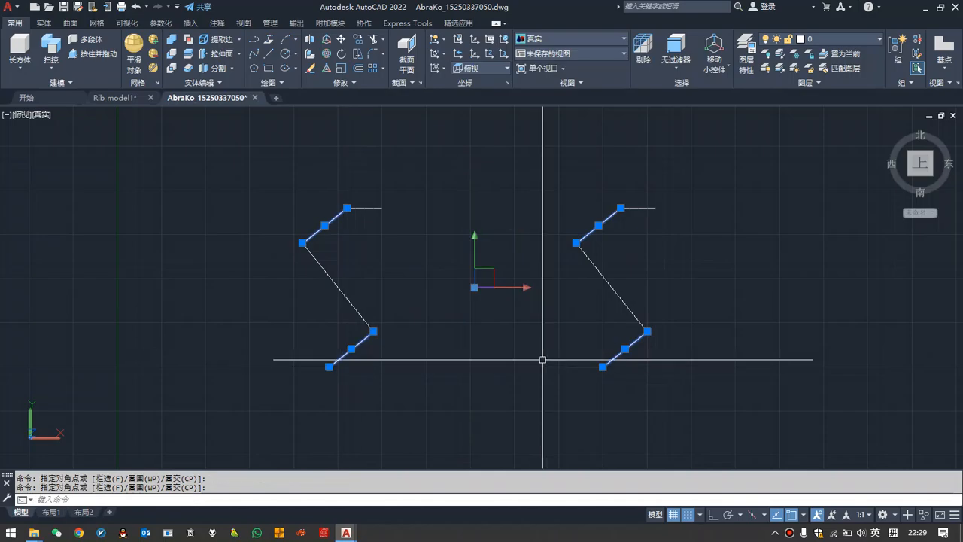
pyautogui.press('Delete')
# Draw a control-vertex spline on the original outline through its six line endpoints, from the lower-left end to the upper-right end.
pyautogui.scroll(-2, 390, 272)
pyautogui.scroll(2, 390, 273)
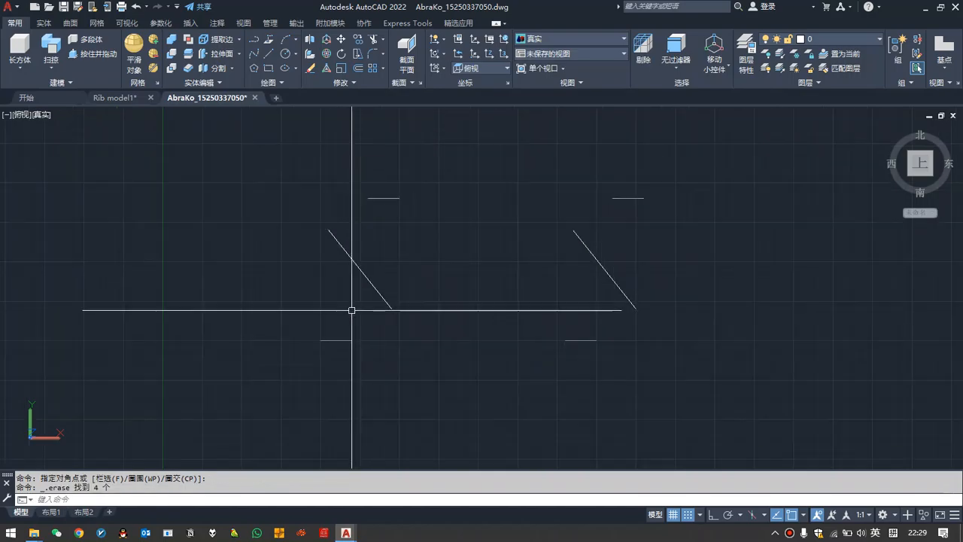
pyautogui.click(254, 54)
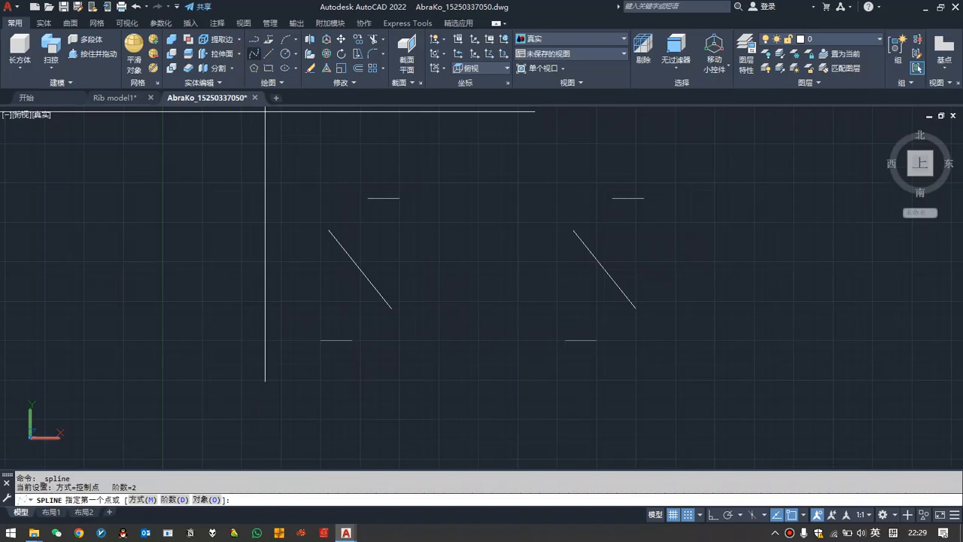
pyautogui.scroll(-1, 354, 294)
pyautogui.scroll(2, 357, 302)
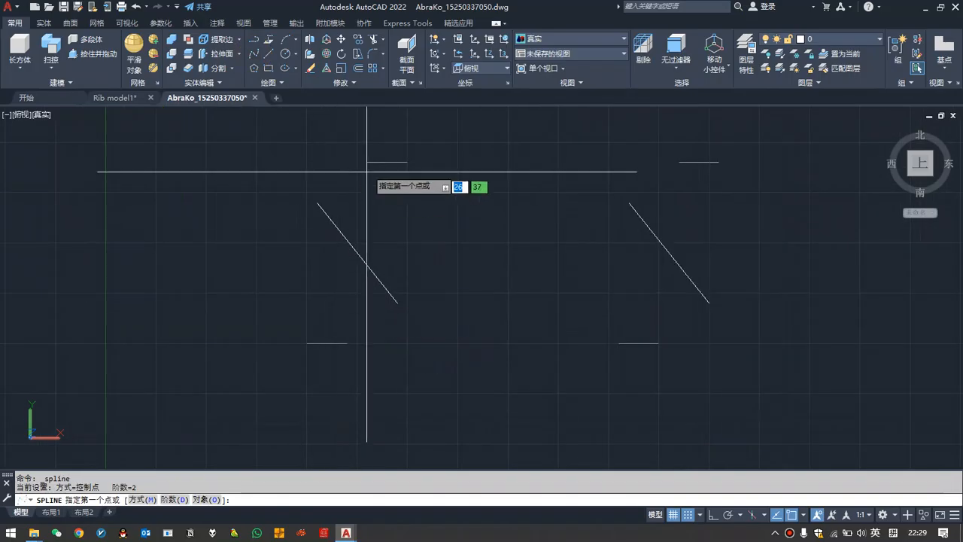
pyautogui.click(306, 343)
pyautogui.click(347, 342)
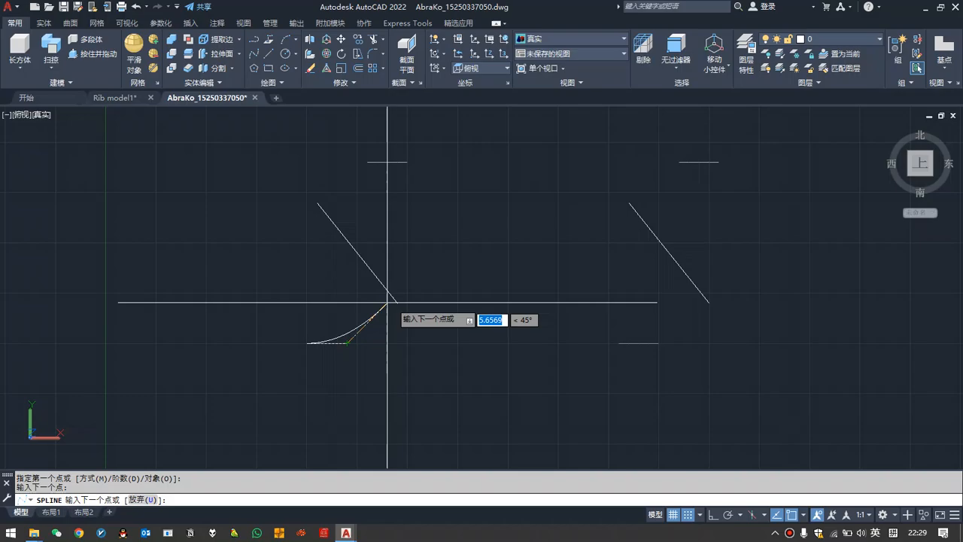
pyautogui.click(396, 303)
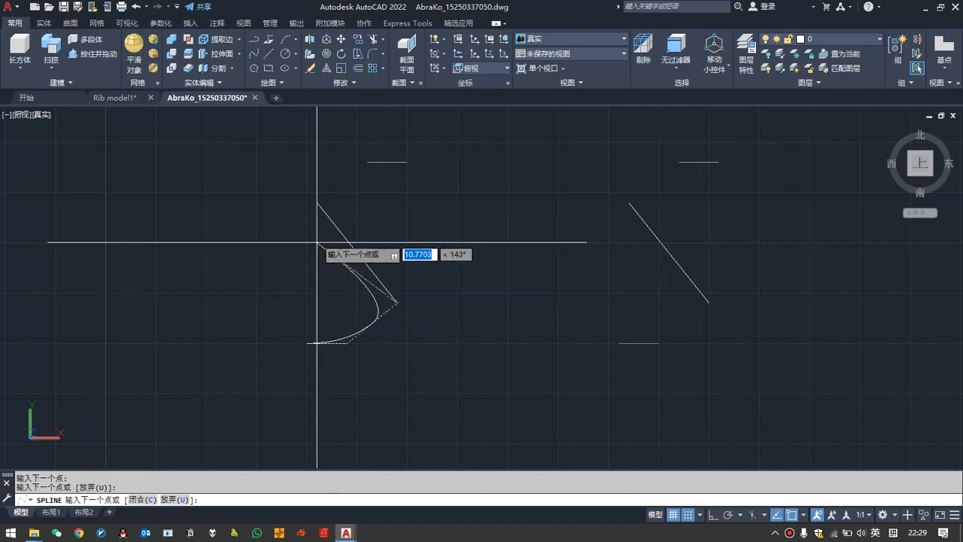
pyautogui.click(318, 202)
pyautogui.click(364, 162)
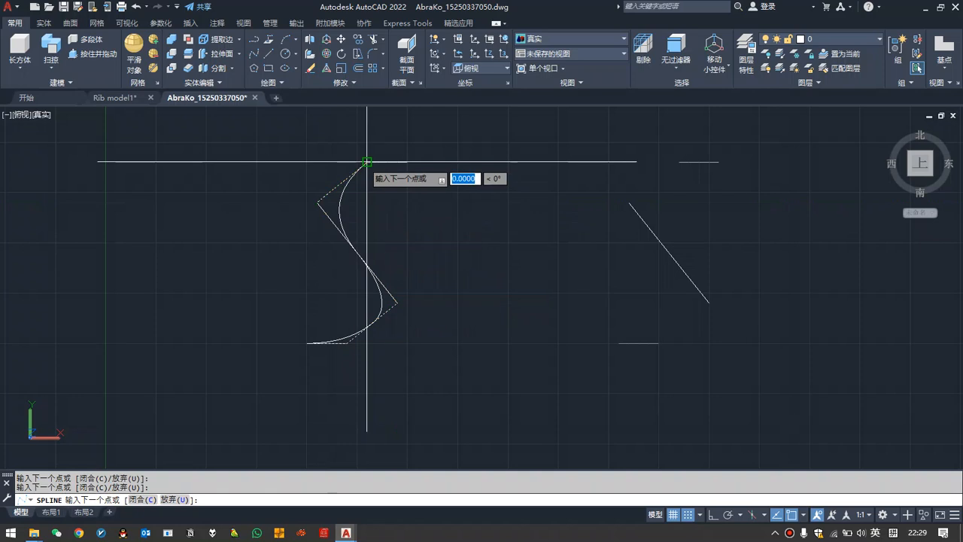
pyautogui.click(407, 161)
pyautogui.press('Return')
# Draw a matching control-vertex spline on the copied outline, placing its six vertices at the line endpoints from lower left to upper right.
pyautogui.scroll(3, 370, 323)
pyautogui.scroll(-2, 370, 324)
pyautogui.scroll(-2, 408, 178)
pyautogui.scroll(-4, 408, 179)
pyautogui.scroll(3, 530, 218)
pyautogui.scroll(-1, 519, 224)
pyautogui.scroll(2, 441, 171)
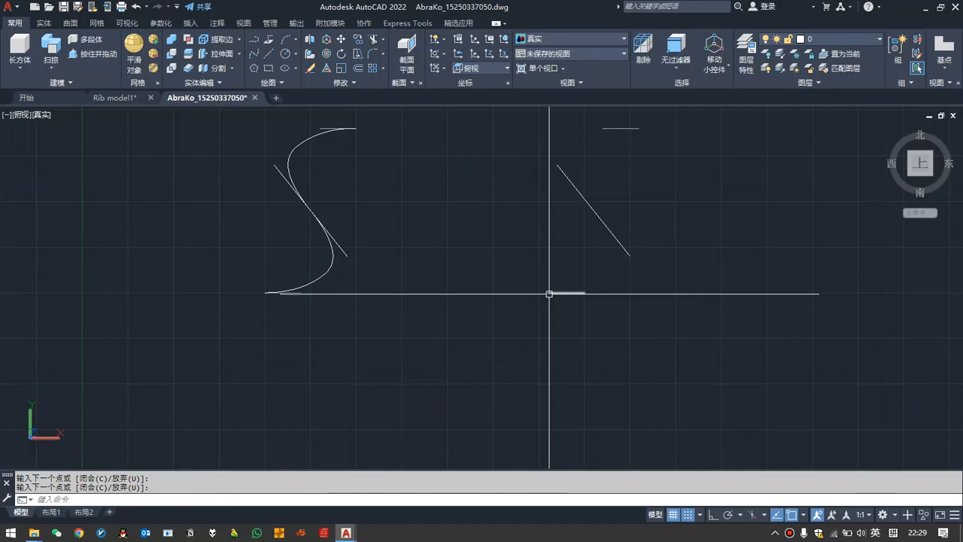
pyautogui.press('space')
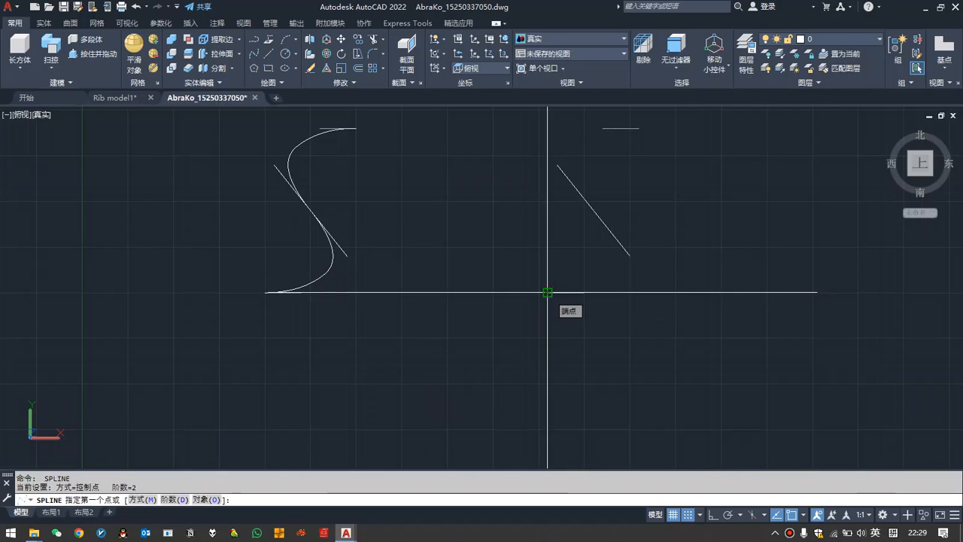
pyautogui.click(547, 292)
pyautogui.click(583, 292)
pyautogui.click(630, 254)
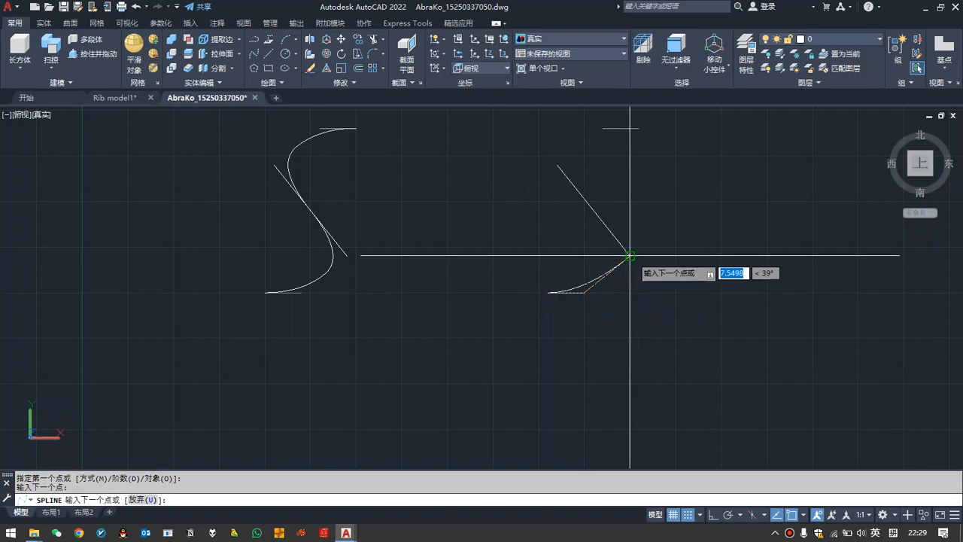
pyautogui.click(557, 164)
pyautogui.click(595, 128)
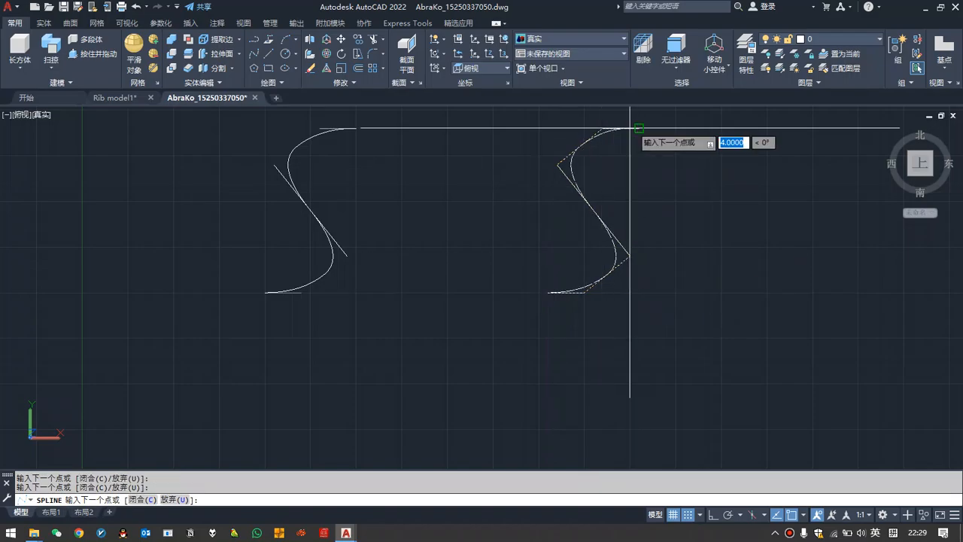
pyautogui.click(629, 128)
pyautogui.press('Return')
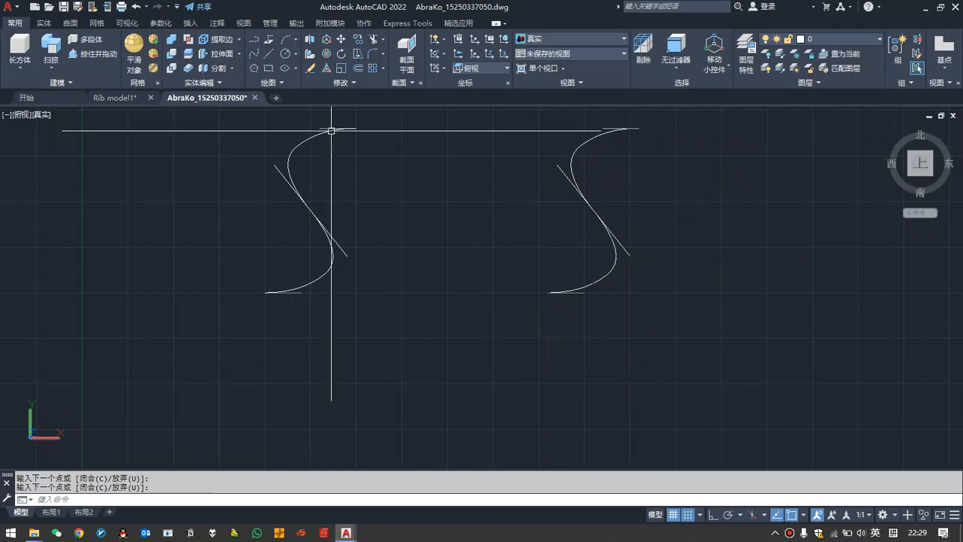
pyautogui.click(323, 127)
pyautogui.click(277, 167)
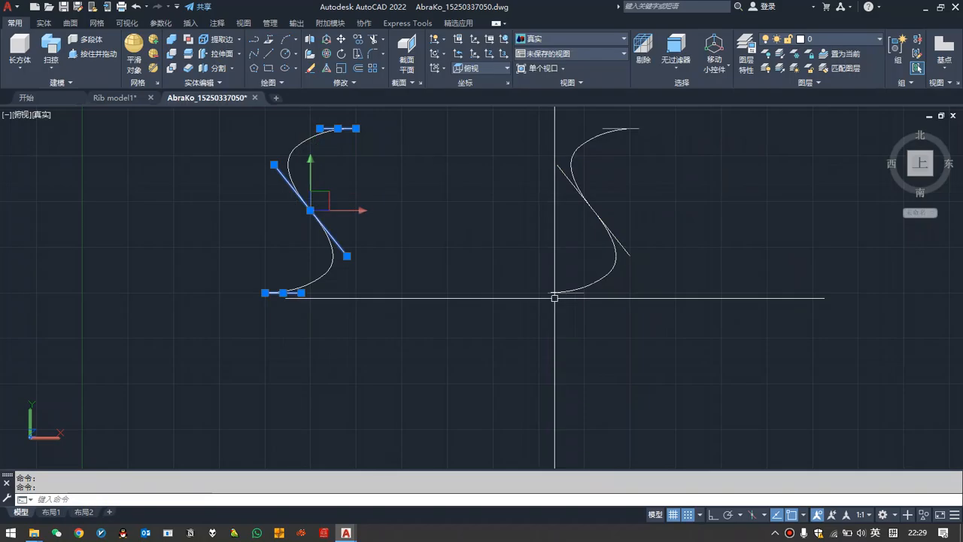
pyautogui.press('space')
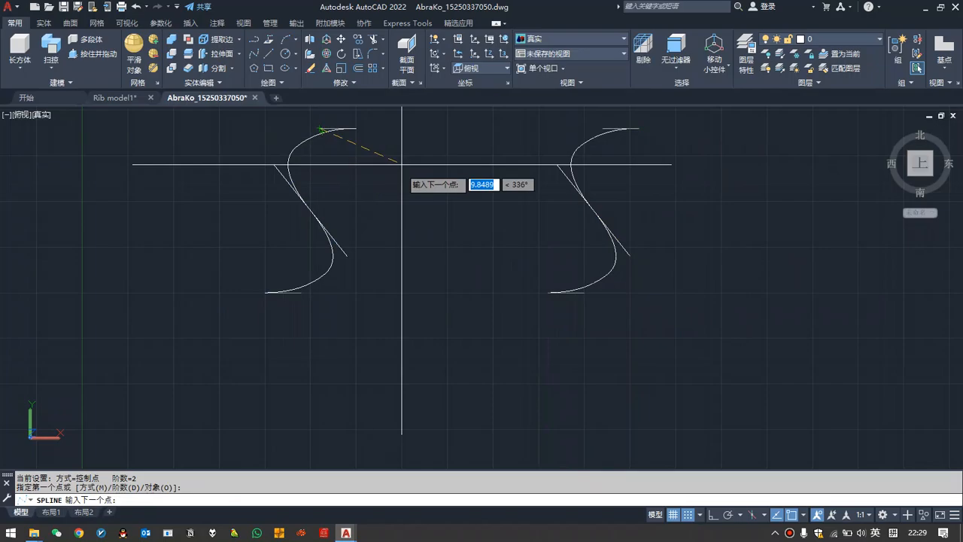
pyautogui.press('Escape')
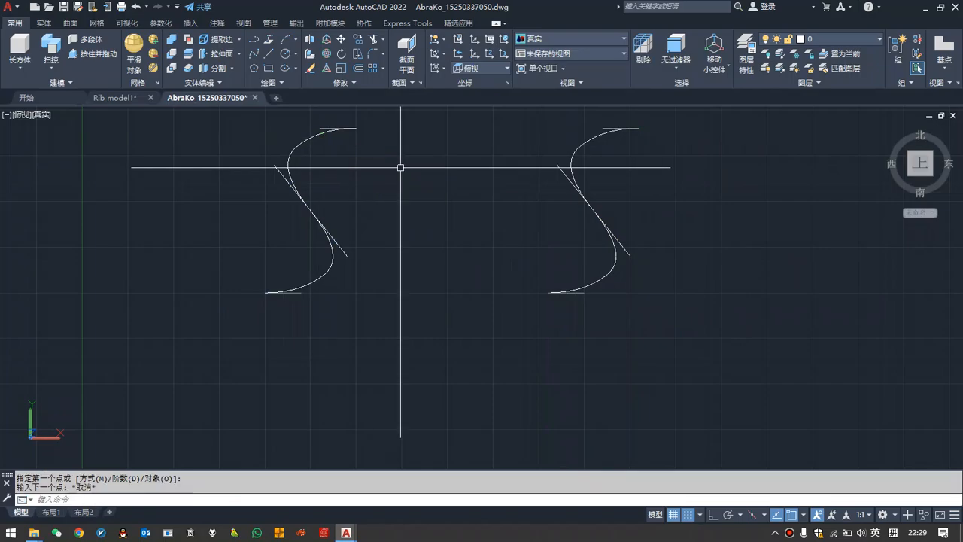
# Delete the six remaining straight construction lines, keeping only the two splines.
pyautogui.click(320, 128)
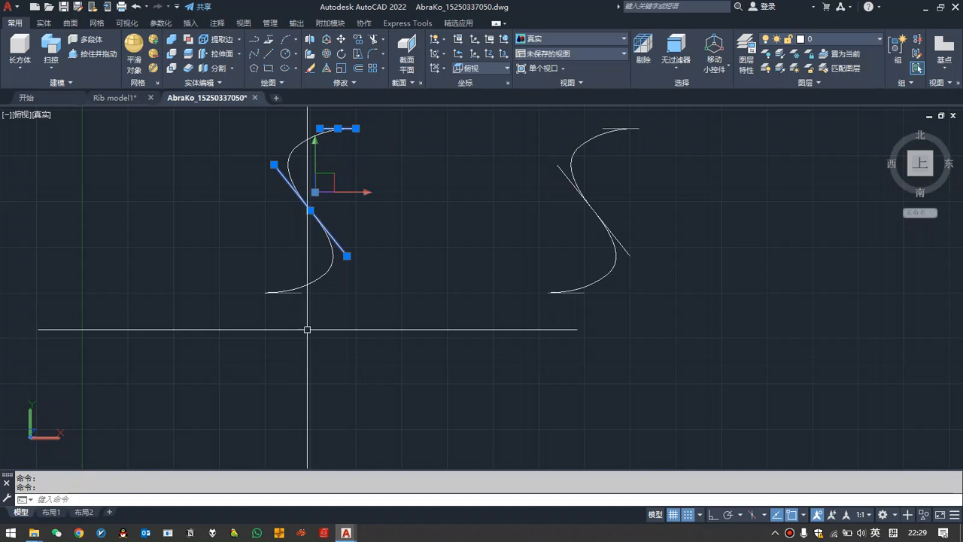
pyautogui.click(299, 293)
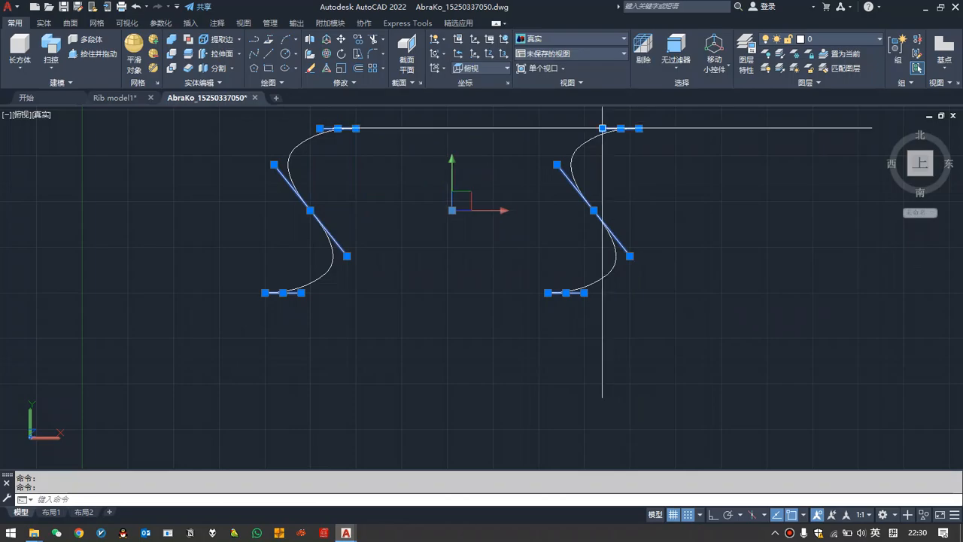
pyautogui.scroll(-4, 381, 228)
pyautogui.scroll(3, 366, 218)
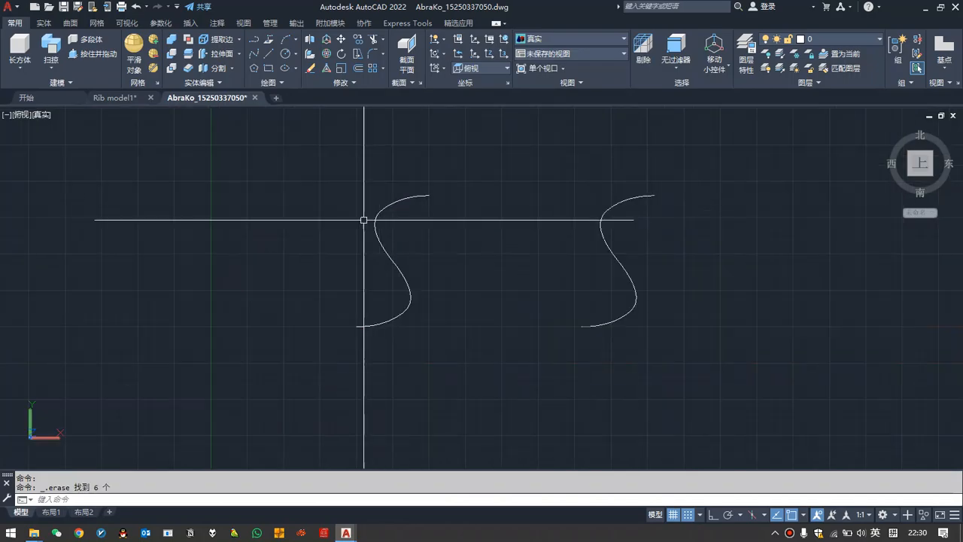
pyautogui.click(450, 163)
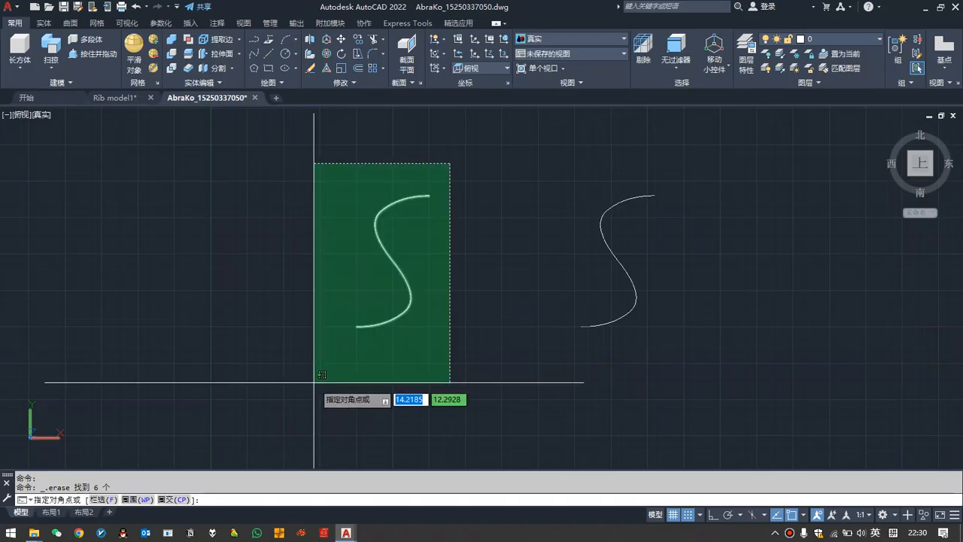
pyautogui.click(314, 382)
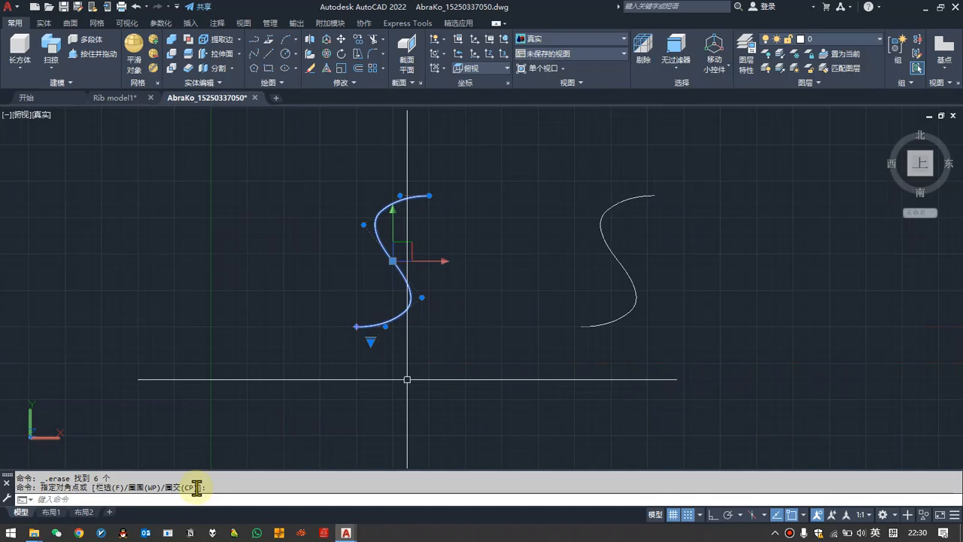
pyautogui.press('Escape')
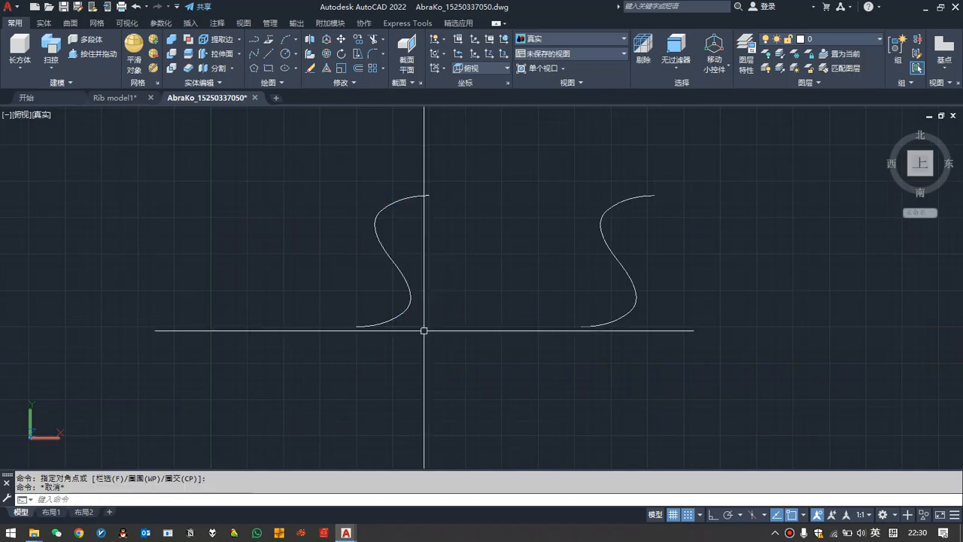
pyautogui.press('Escape')
# Mirror the original spline about a vertical line through its upper endpoint, keeping the source curve.
pyautogui.click(462, 146)
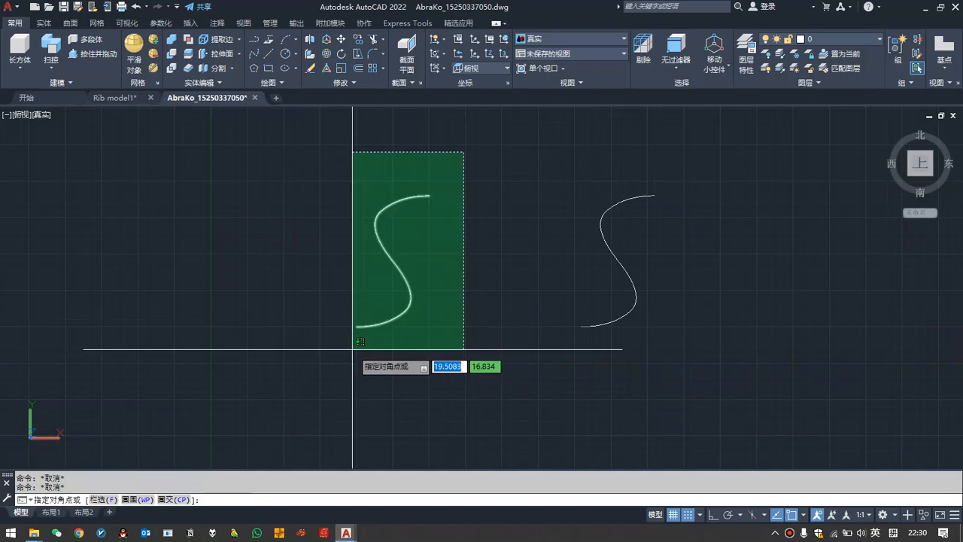
pyautogui.click(353, 351)
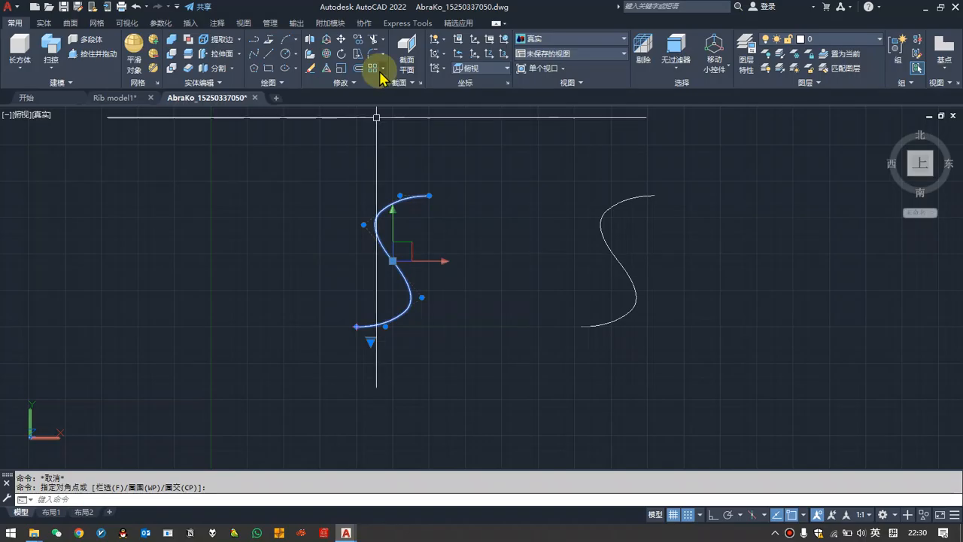
pyautogui.click(350, 84)
pyautogui.click(373, 98)
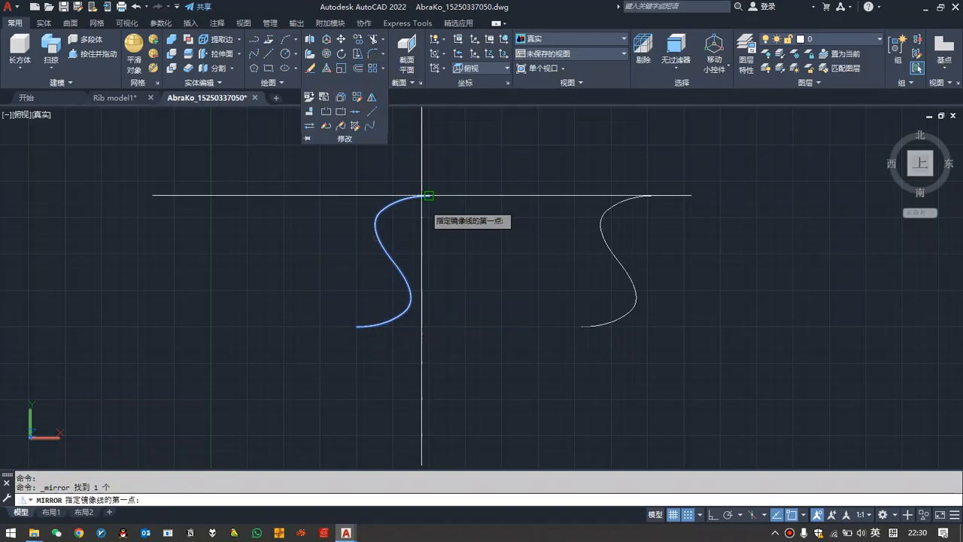
pyautogui.click(429, 196)
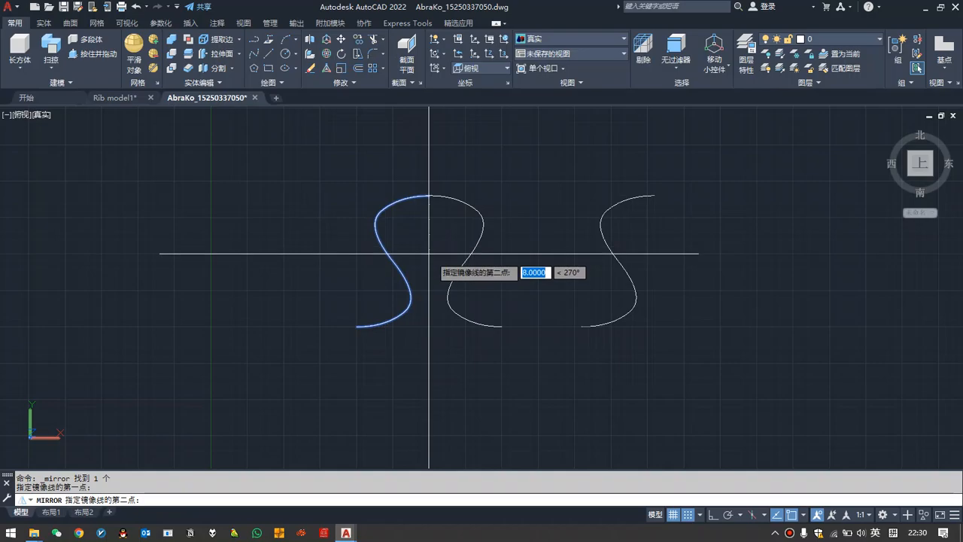
pyautogui.click(431, 257)
pyautogui.press('Return')
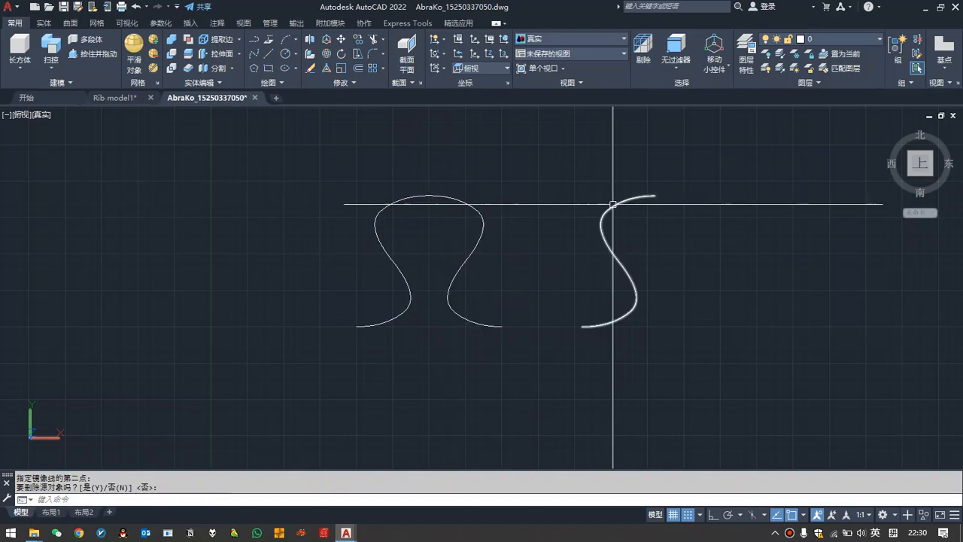
# Mirror the copied outline's spline about a vertical line through its upper endpoint, keeping the source curve.
pyautogui.click(647, 199)
pyautogui.press('space')
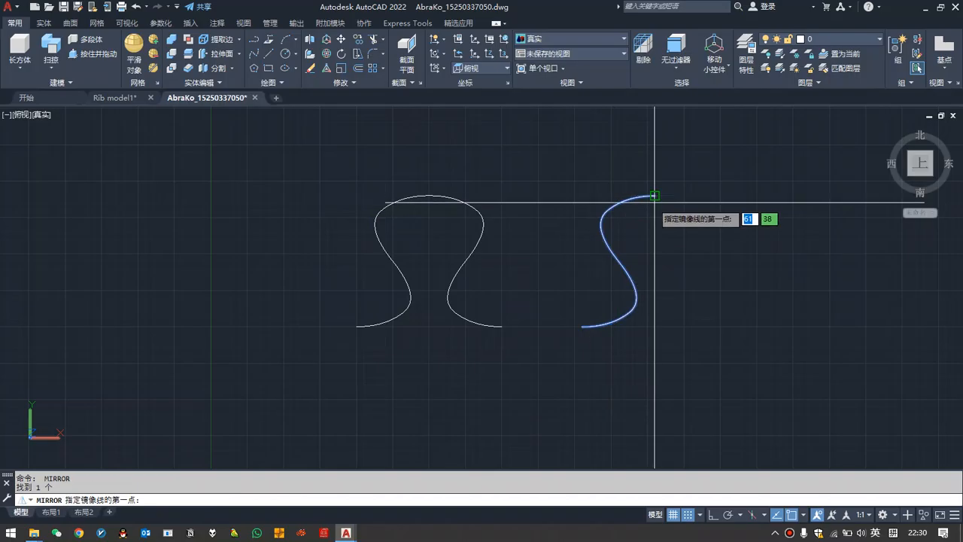
pyautogui.click(654, 197)
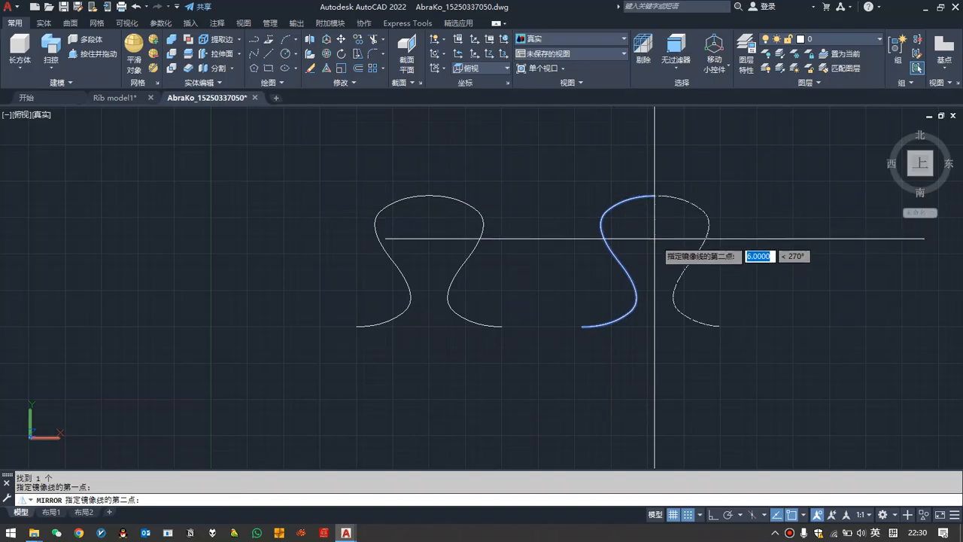
pyautogui.click(654, 254)
pyautogui.press('Return')
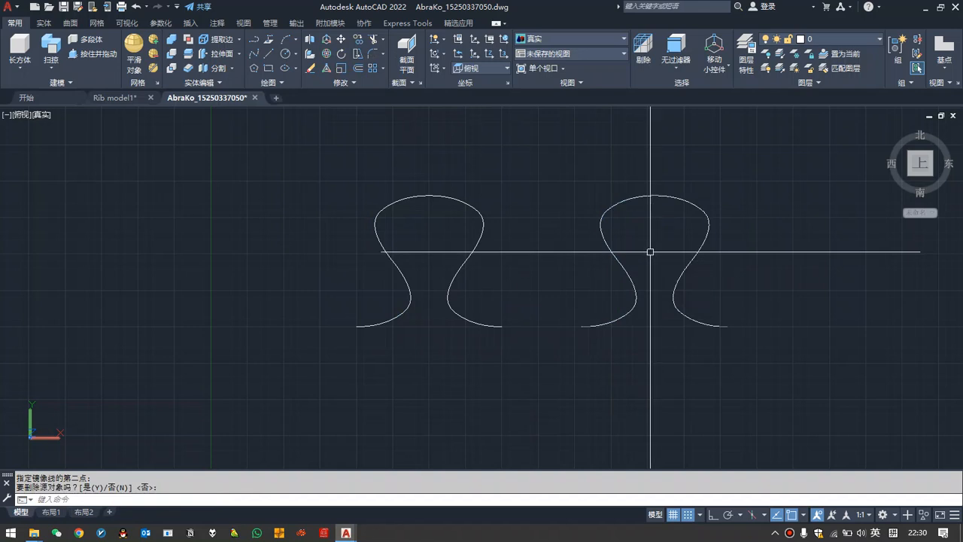
# Edit the left half spline of the original loop with the Close option and exit spline editing.
pyautogui.click(394, 203)
pyautogui.doubleClick(393, 204)
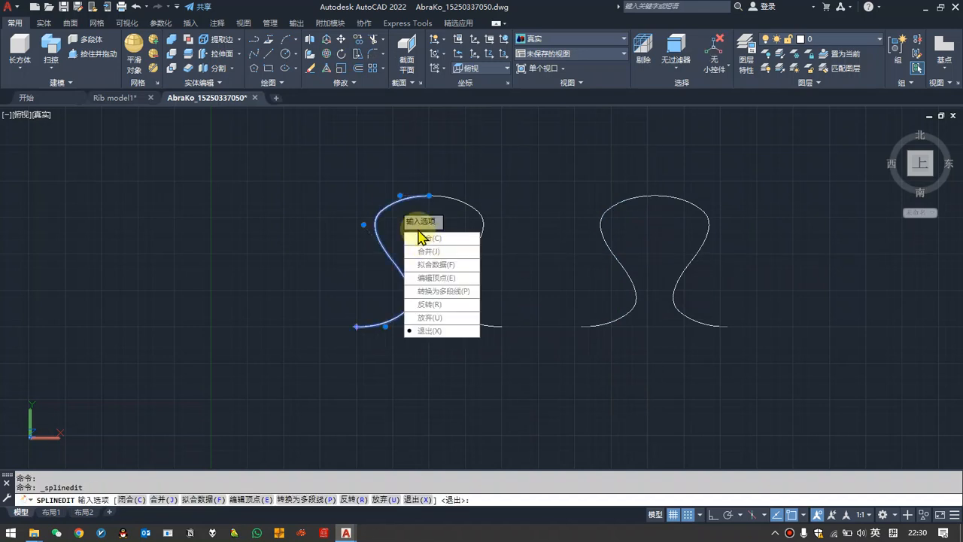
pyautogui.click(426, 240)
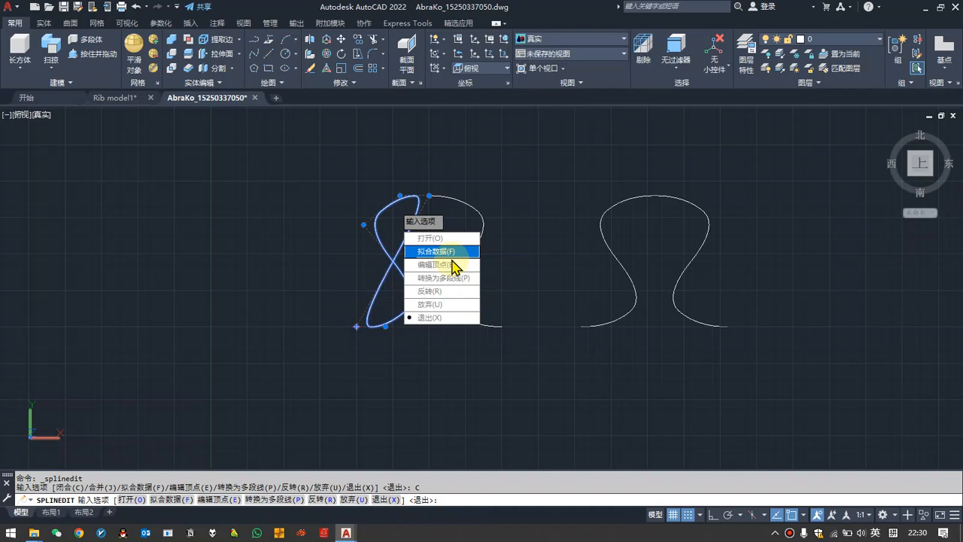
pyautogui.press('Return')
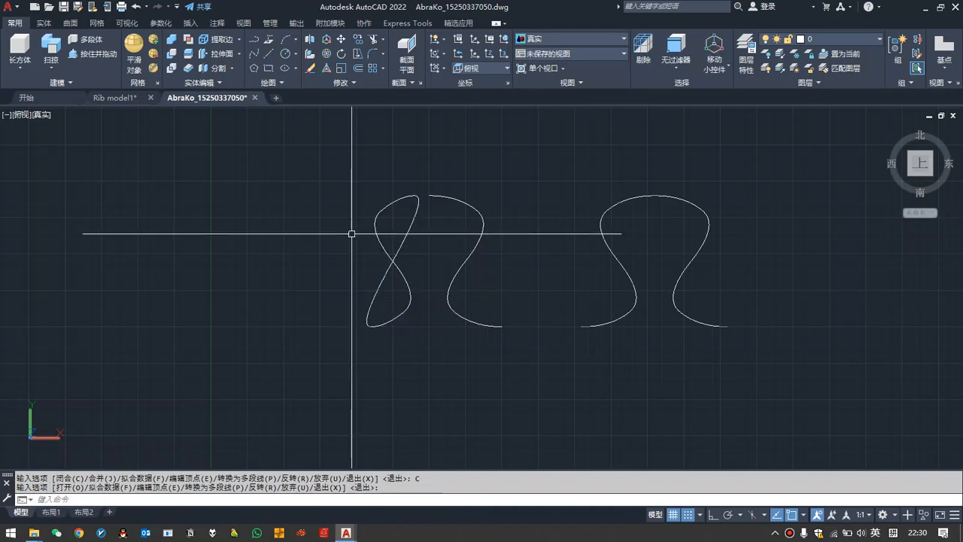
# Undo the closing of the original loop's left spline and join it with the right half into one curve.
pyautogui.hotkey('ctrl', 'z')
pyautogui.doubleClick(398, 204)
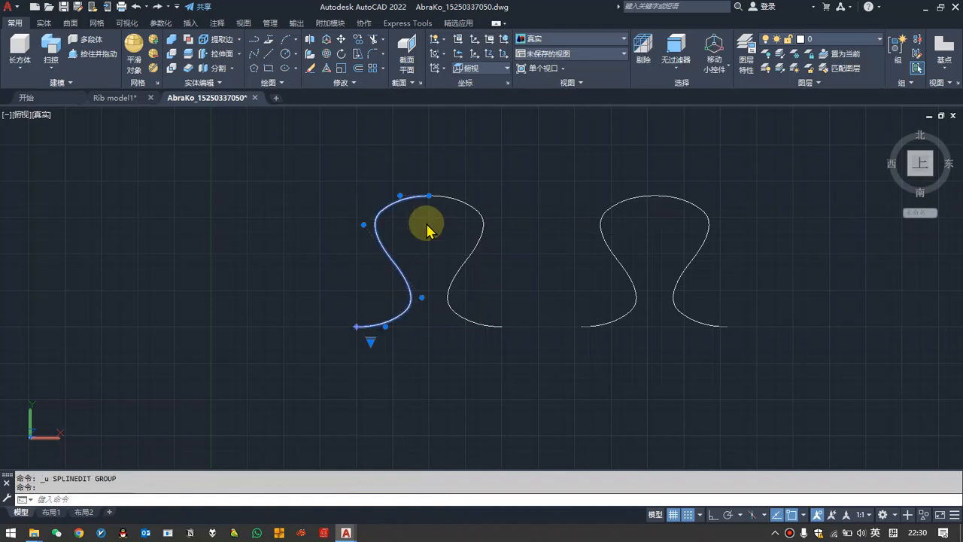
pyautogui.click(451, 246)
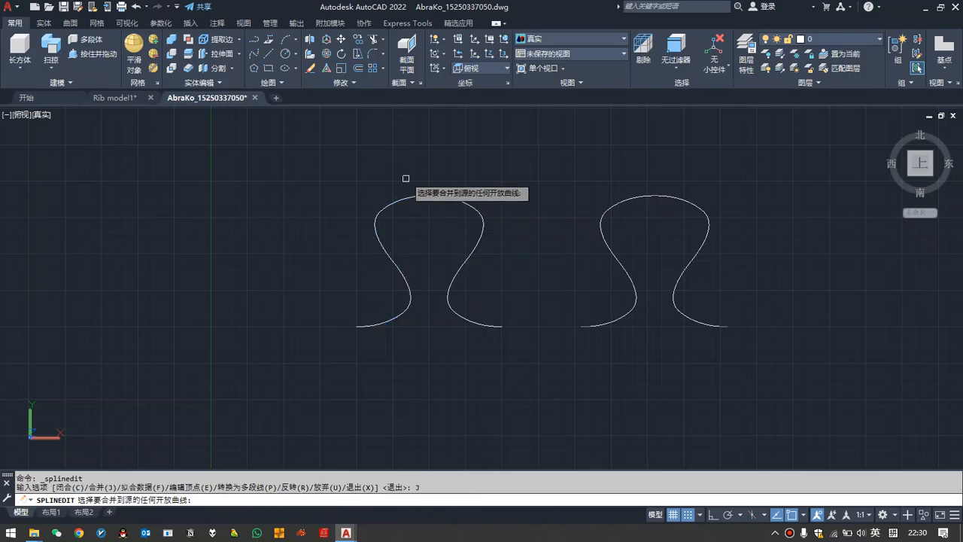
pyautogui.click(450, 200)
pyautogui.rightClick(499, 210)
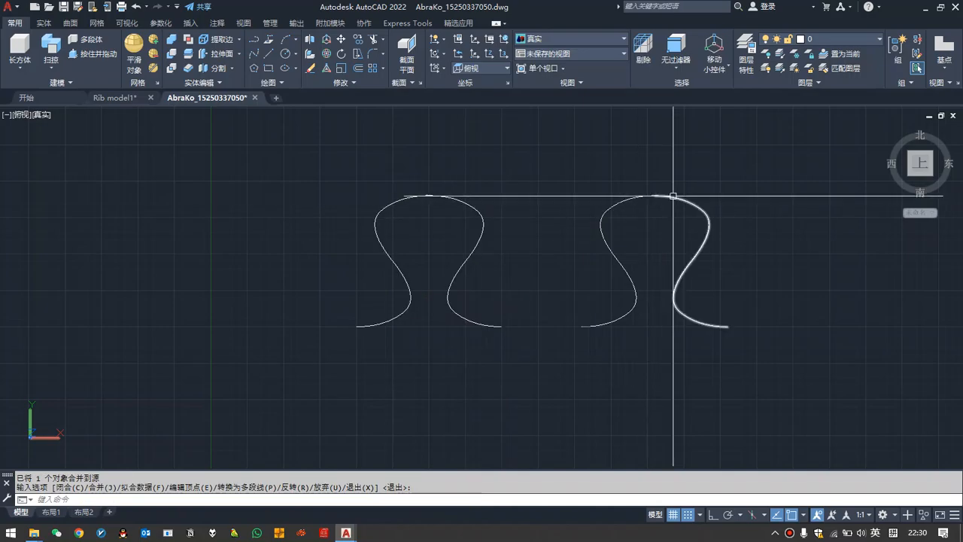
# Join the two half splines of the copied loop into one curve and exit spline editing.
pyautogui.doubleClick(636, 204)
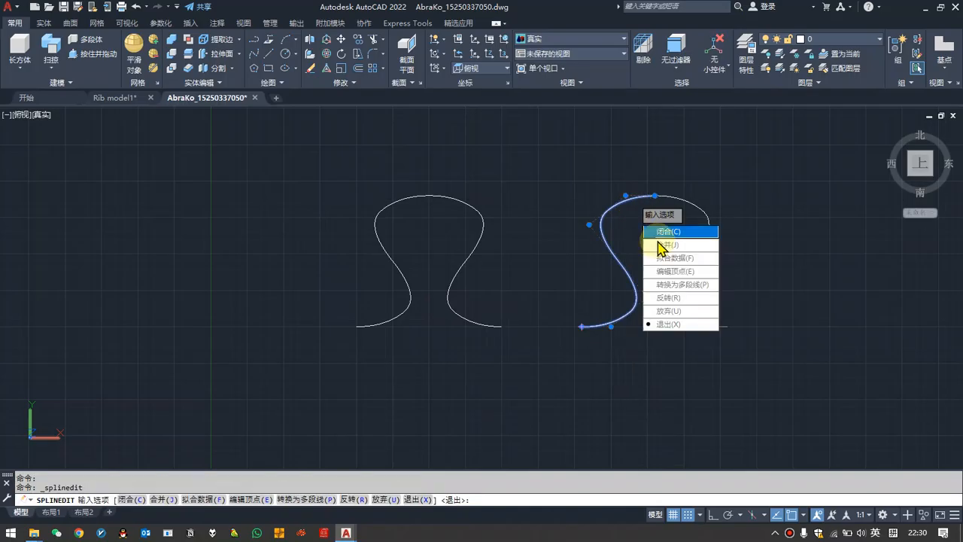
pyautogui.click(681, 245)
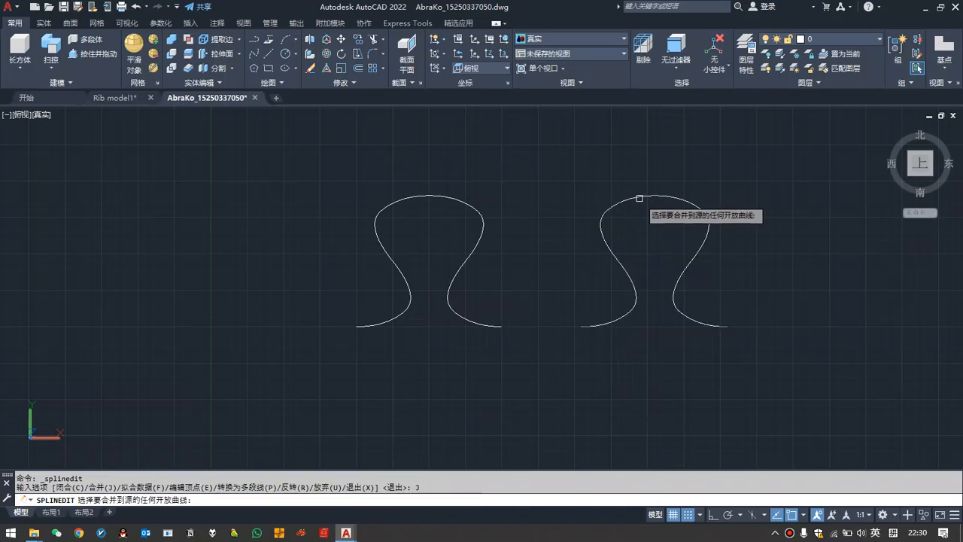
pyautogui.click(640, 196)
pyautogui.click(669, 195)
pyautogui.press('Return')
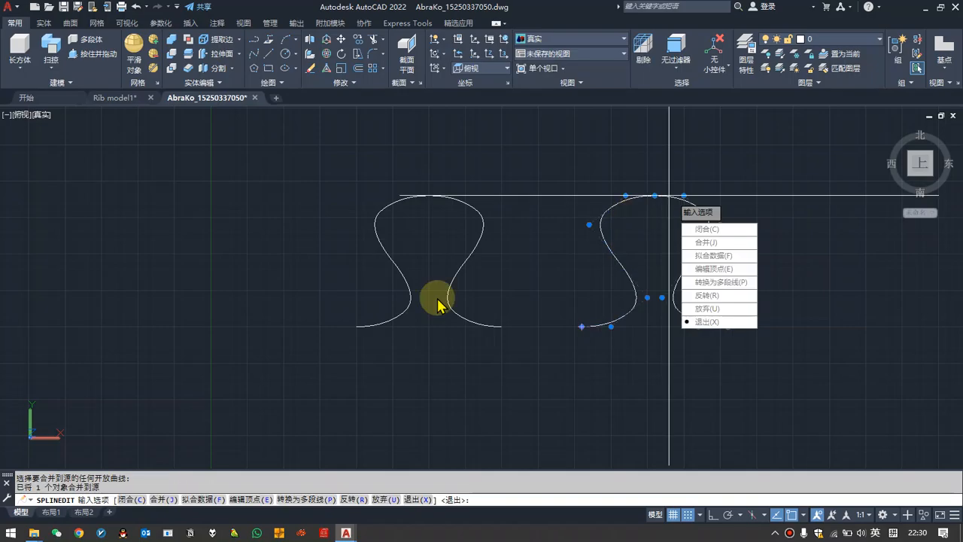
pyautogui.press('Return')
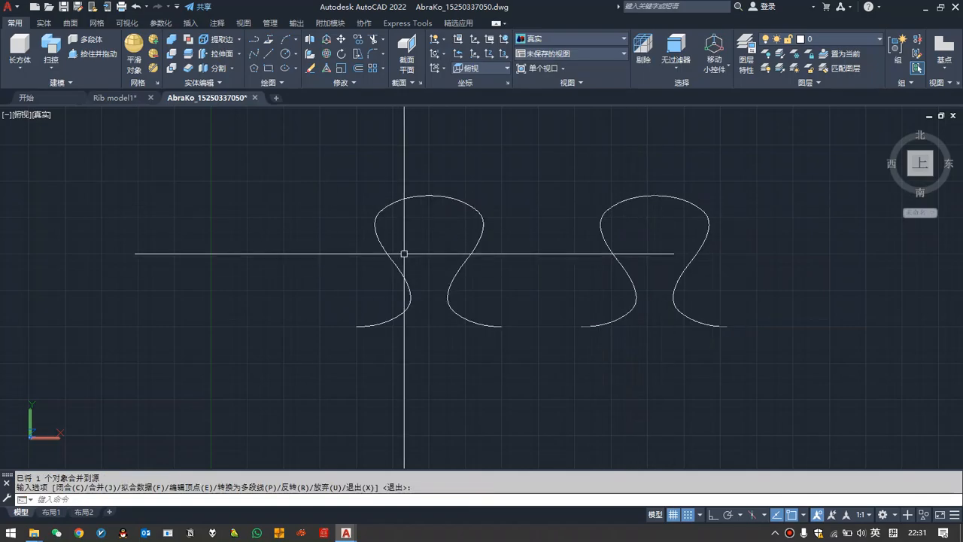
# Draw two separate circles of radius 2.4 beside the original loop as sweep profiles.
pyautogui.click(284, 55)
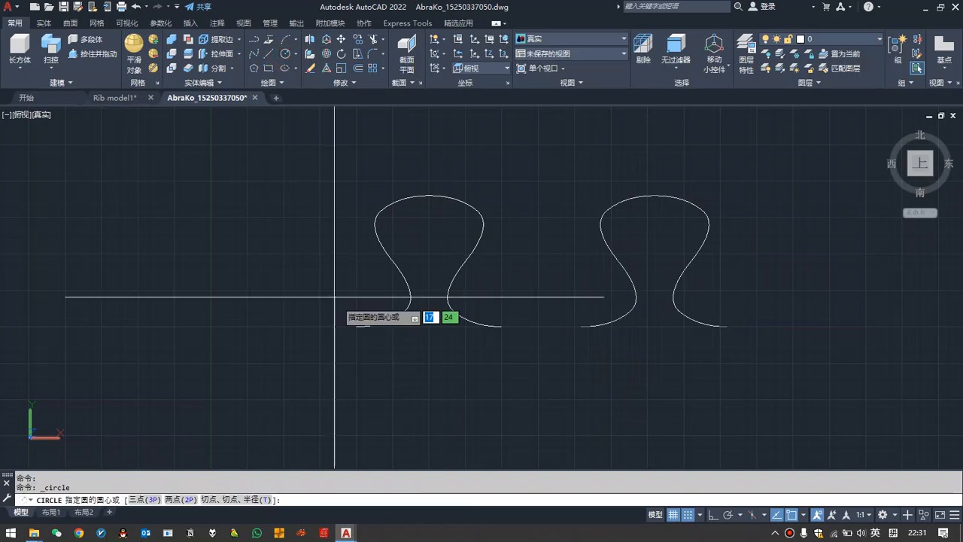
pyautogui.click(233, 246)
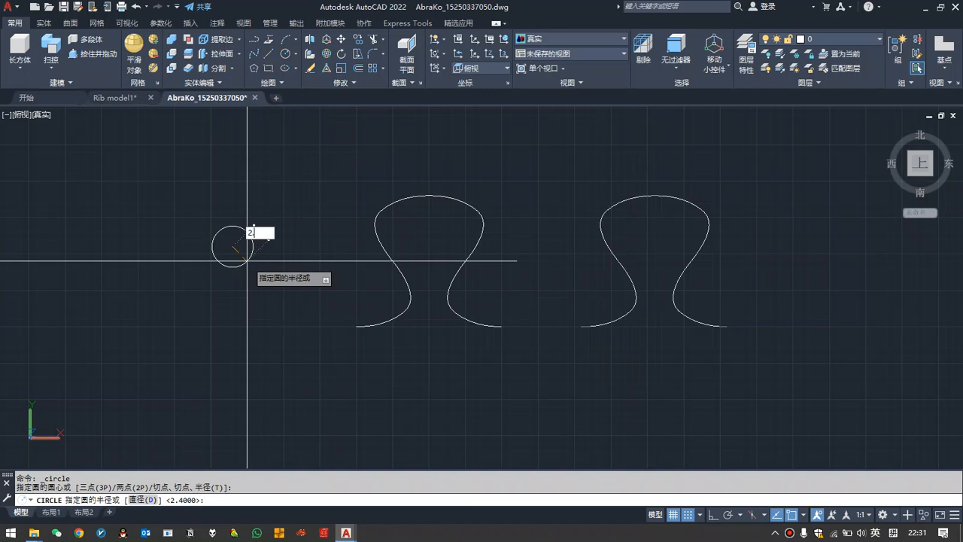
pyautogui.press('Return')
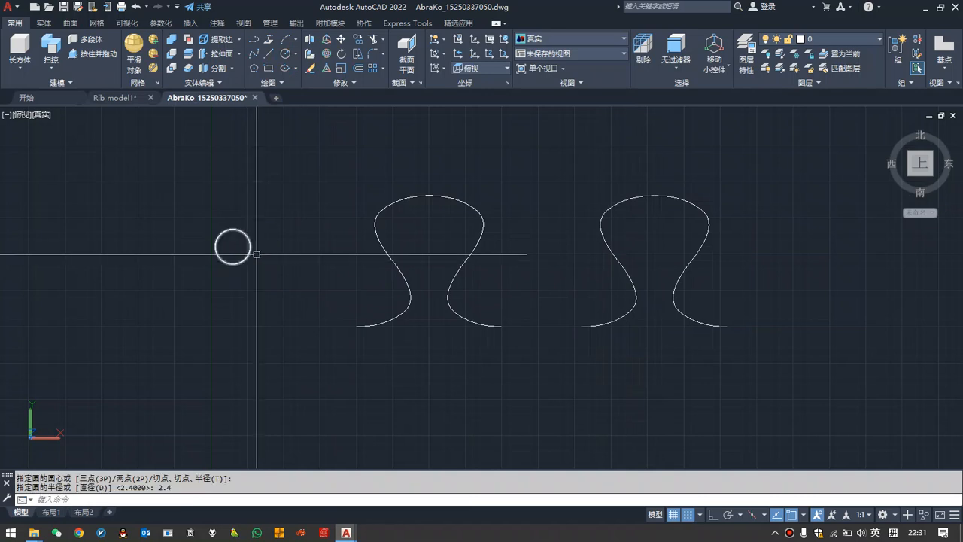
pyautogui.press('Return')
pyautogui.click(226, 298)
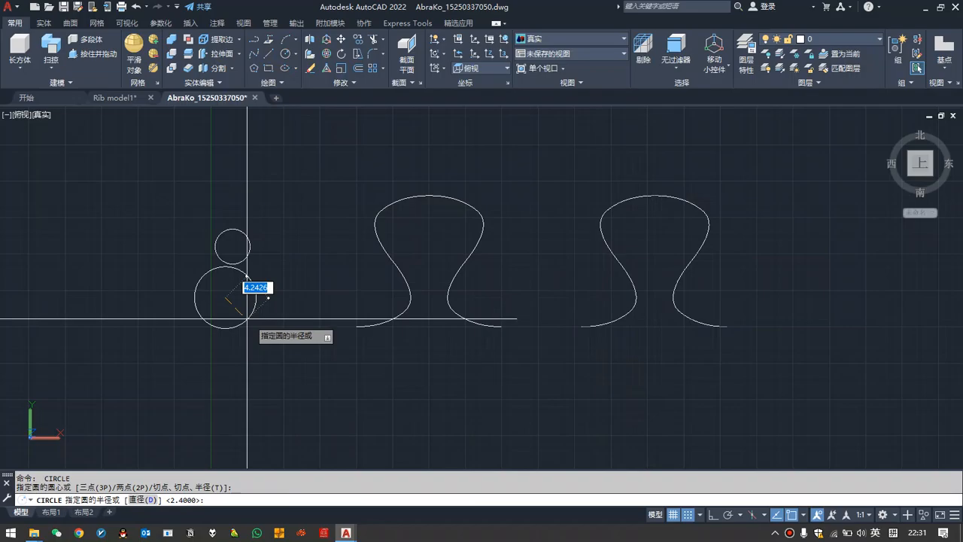
pyautogui.write('2.4')
pyautogui.press('Return')
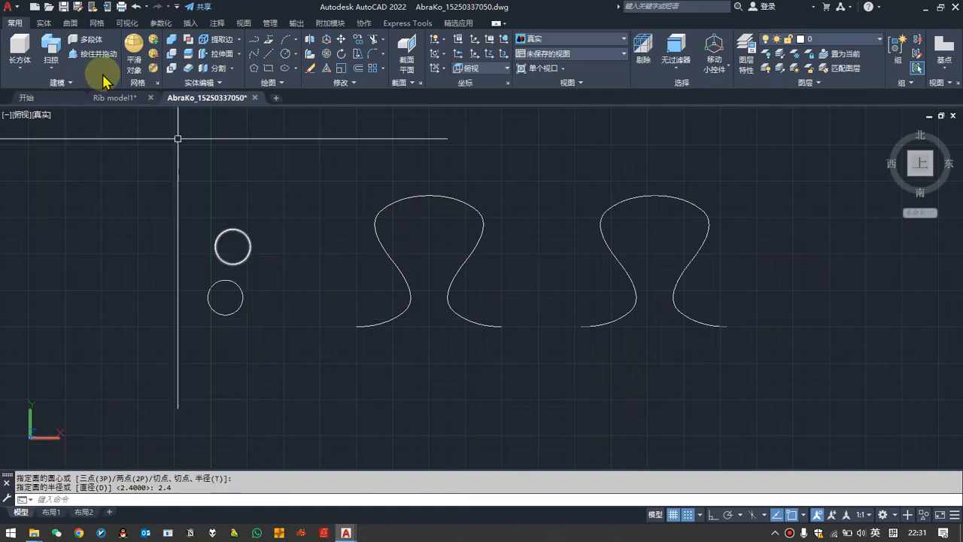
# Sweep the upper 2.4-radius circle along the original loop's joined spline to form a solid tube.
pyautogui.click(51, 60)
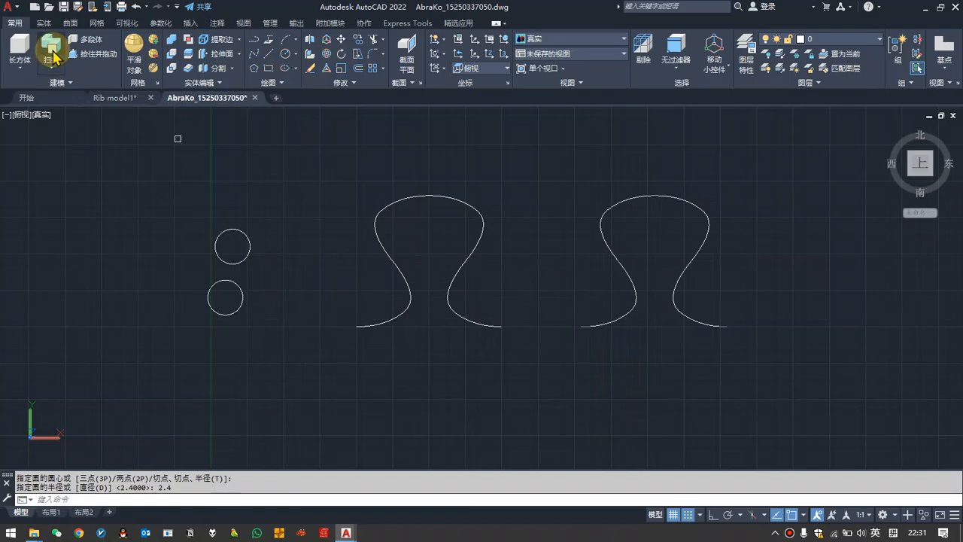
pyautogui.click(248, 239)
pyautogui.press('Return')
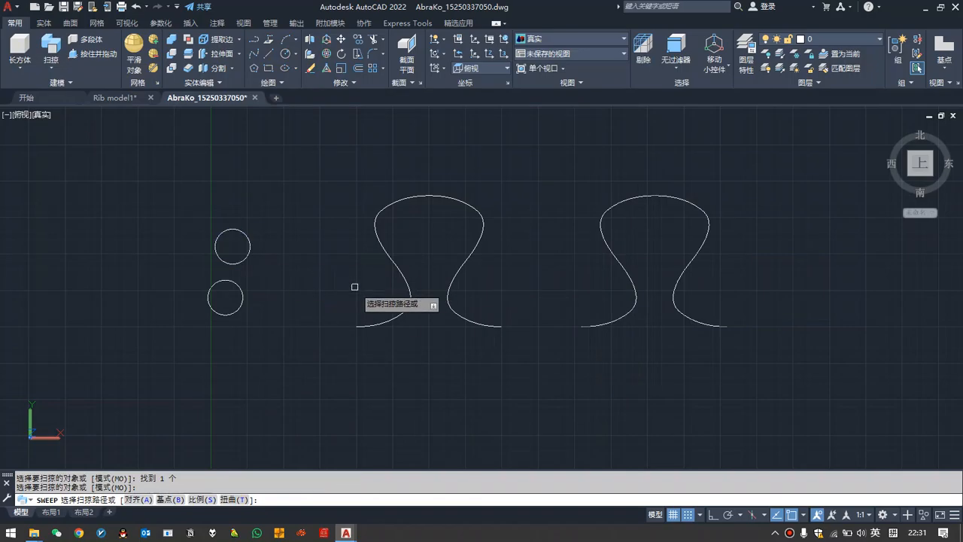
pyautogui.click(385, 323)
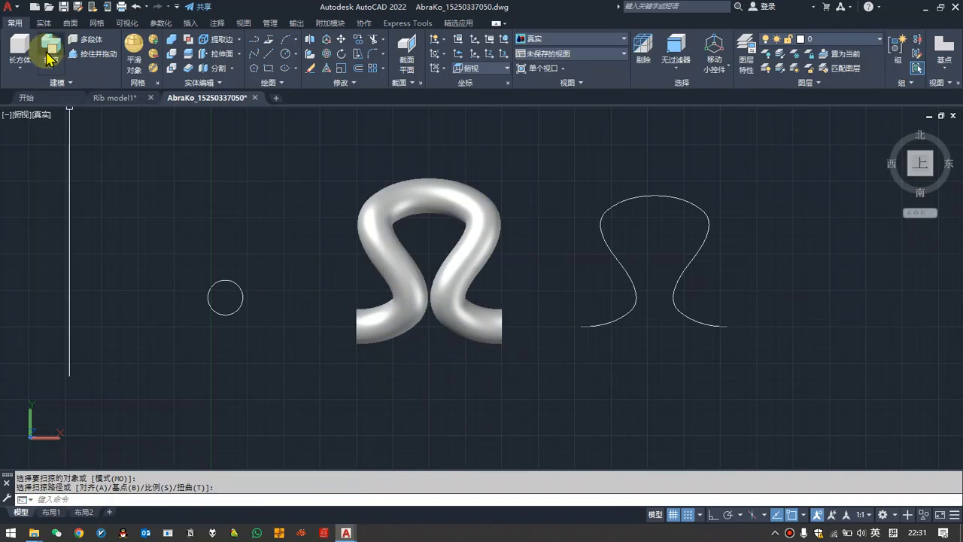
# Sweep the remaining circle along the copied loop's joined spline to form a second solid tube.
pyautogui.click(50, 53)
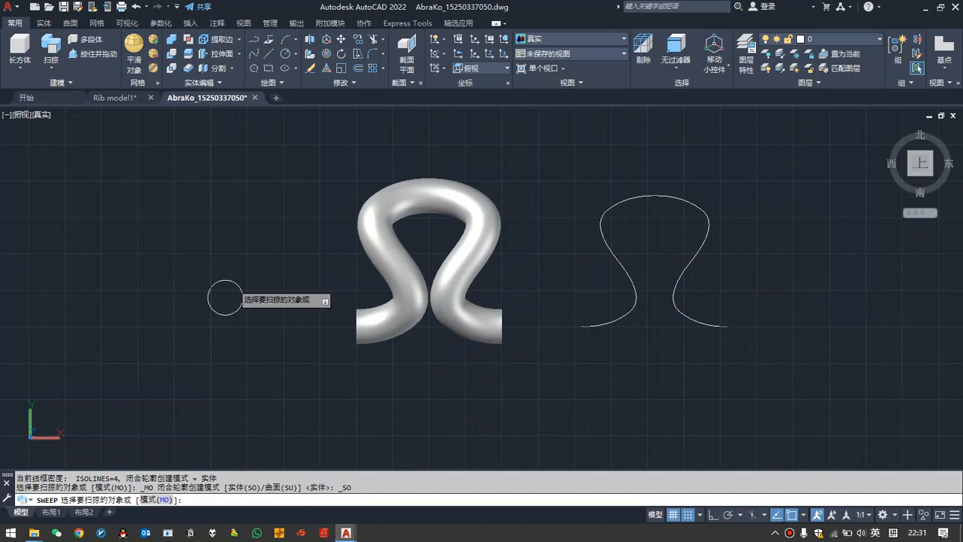
pyautogui.click(229, 283)
pyautogui.press('Return')
pyautogui.click(618, 318)
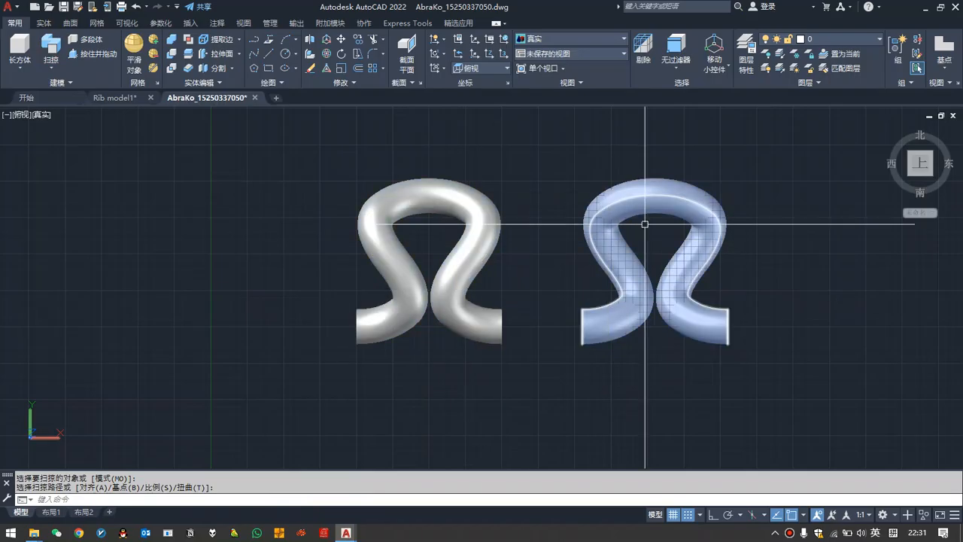
# Move the second tube by its left end's centre onto the right end's centre of the first tube.
pyautogui.click(770, 178)
pyautogui.click(600, 278)
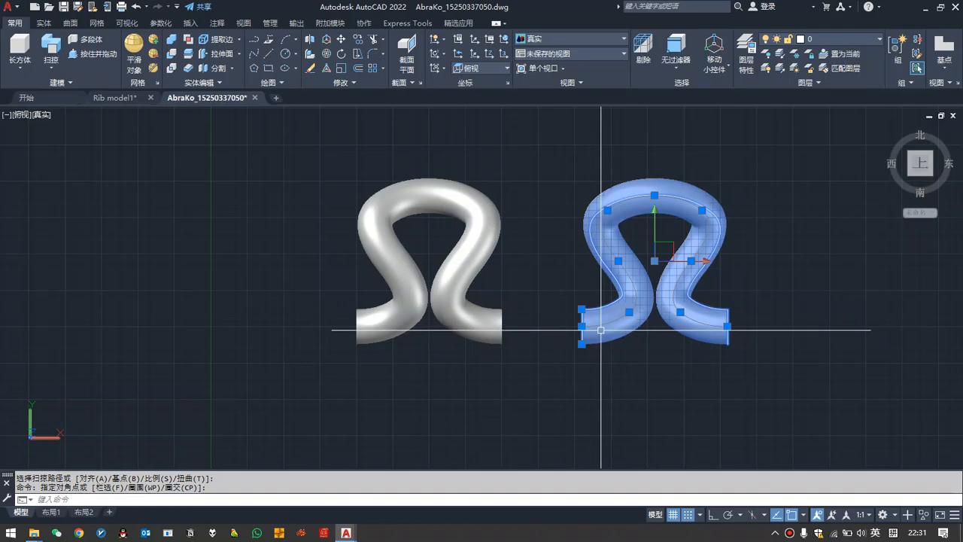
pyautogui.write('move')
pyautogui.press('Return')
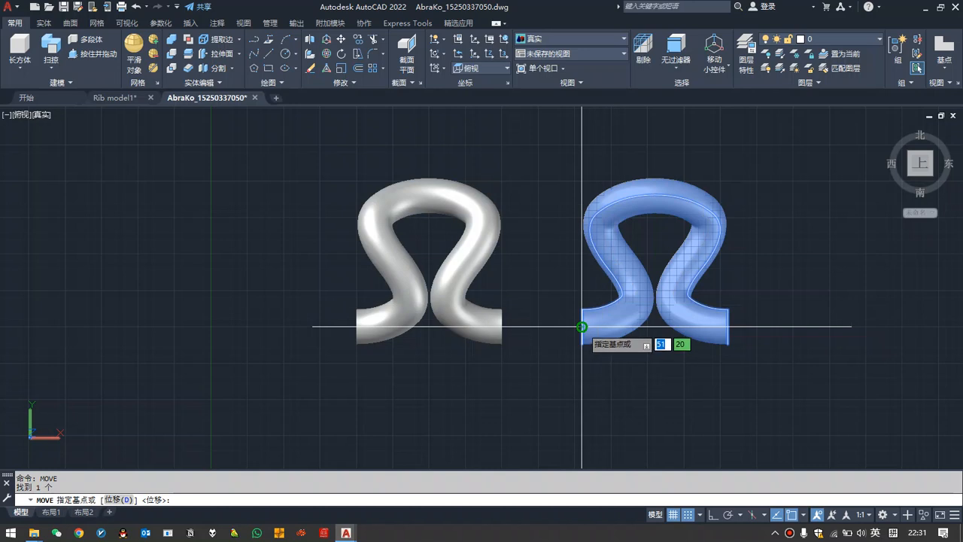
pyautogui.click(581, 326)
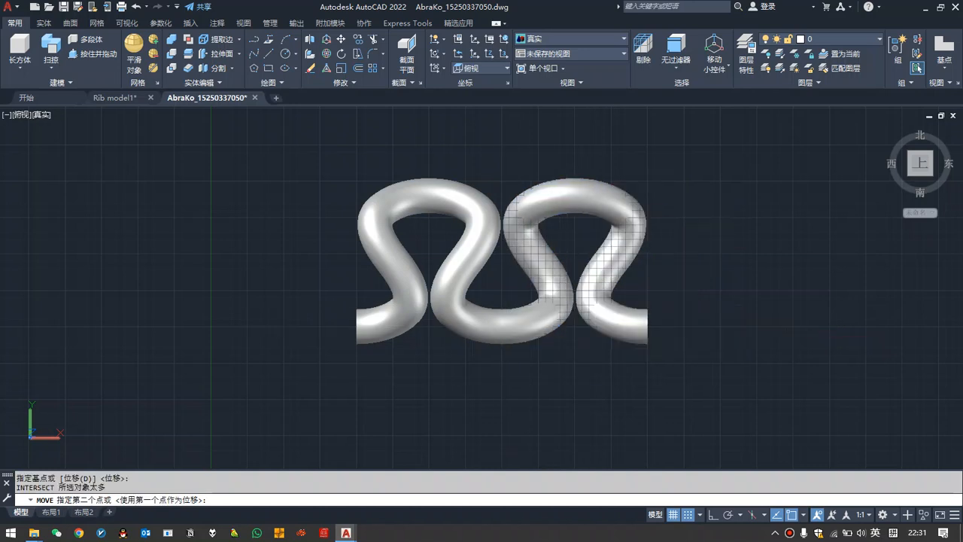
pyautogui.click(502, 325)
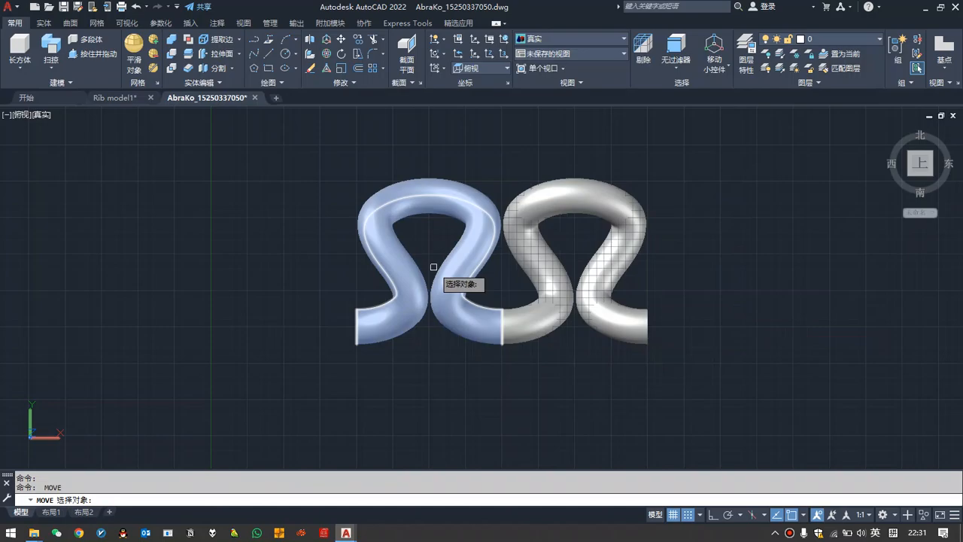
pyautogui.scroll(-4, 452, 267)
pyautogui.scroll(4, 445, 242)
pyautogui.scroll(-4, 425, 207)
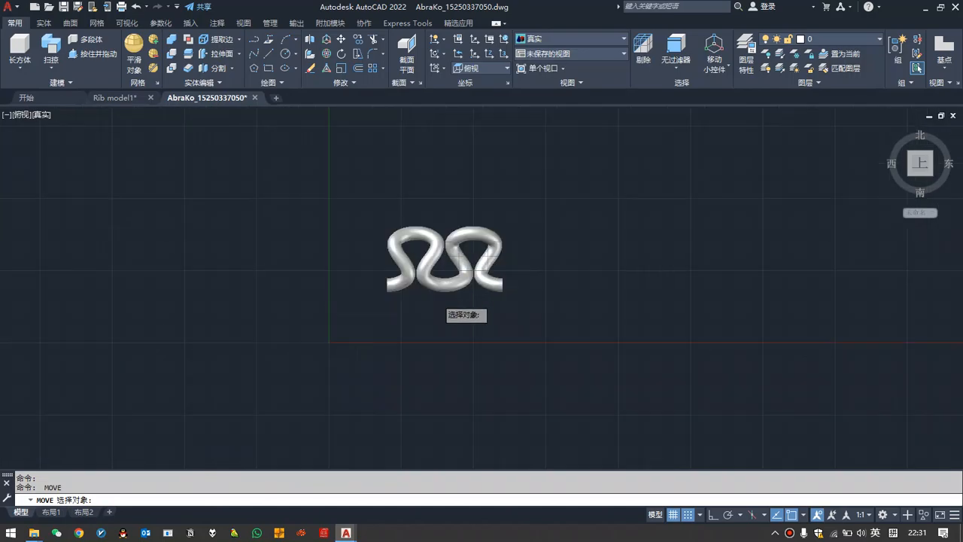
pyautogui.scroll(1, 440, 249)
pyautogui.click(543, 167)
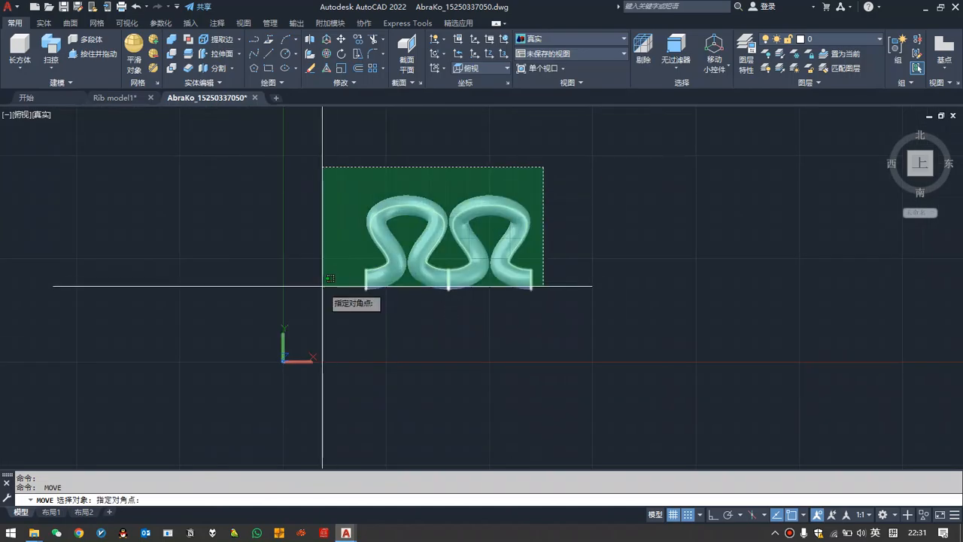
pyautogui.click(324, 286)
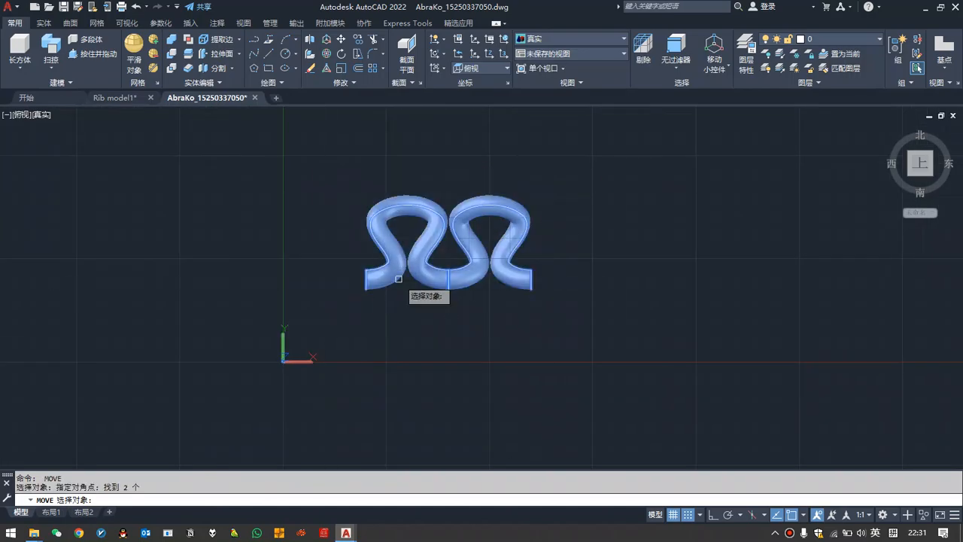
# Open the object properties and set the current drawing colour to red with nothing selected.
pyautogui.click(243, 24)
pyautogui.click(300, 52)
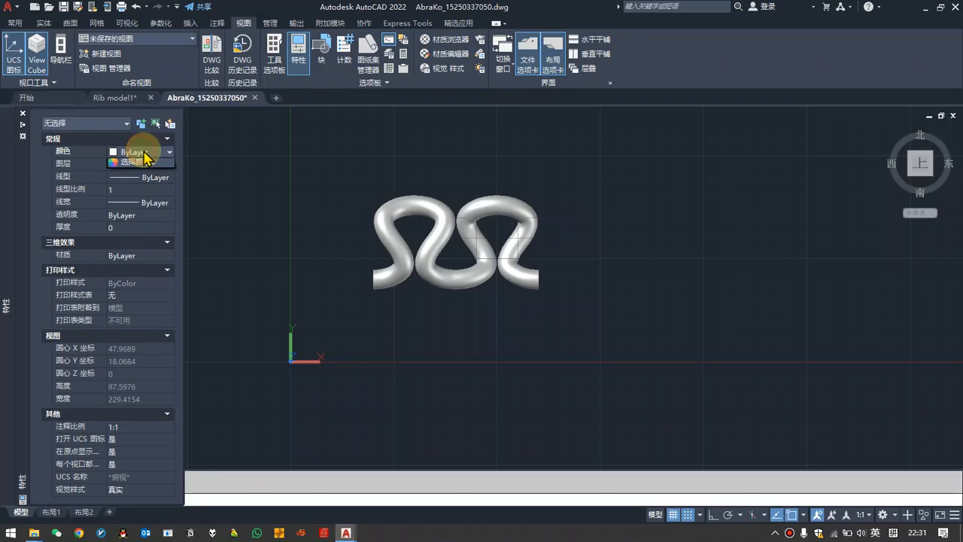
pyautogui.click(143, 152)
pyautogui.click(131, 185)
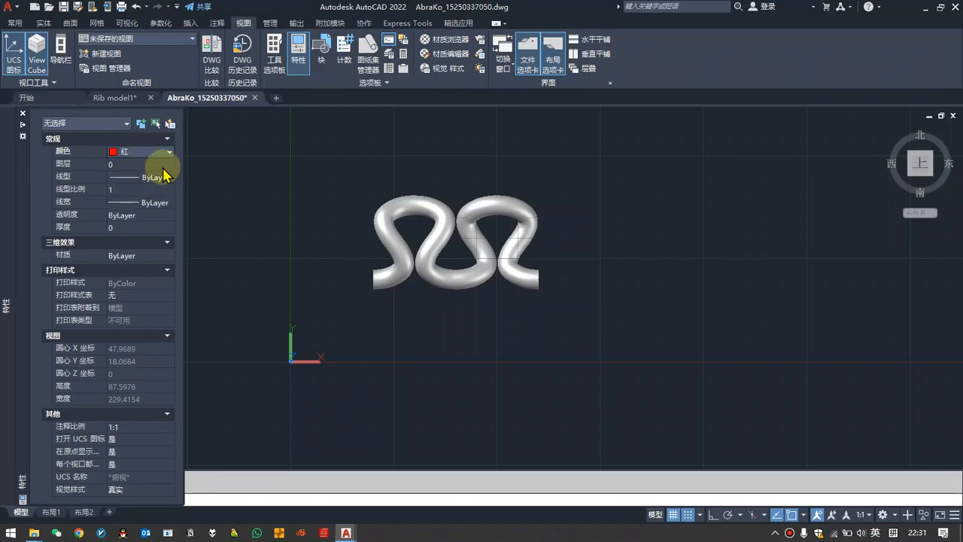
# Select both loop tubes and change their colour to red.
pyautogui.click(604, 168)
pyautogui.click(355, 314)
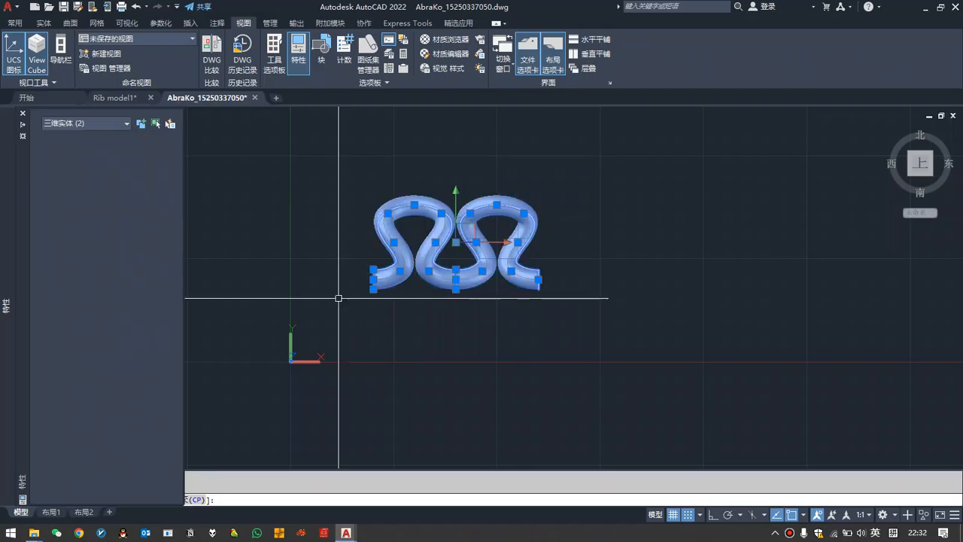
pyautogui.click(143, 153)
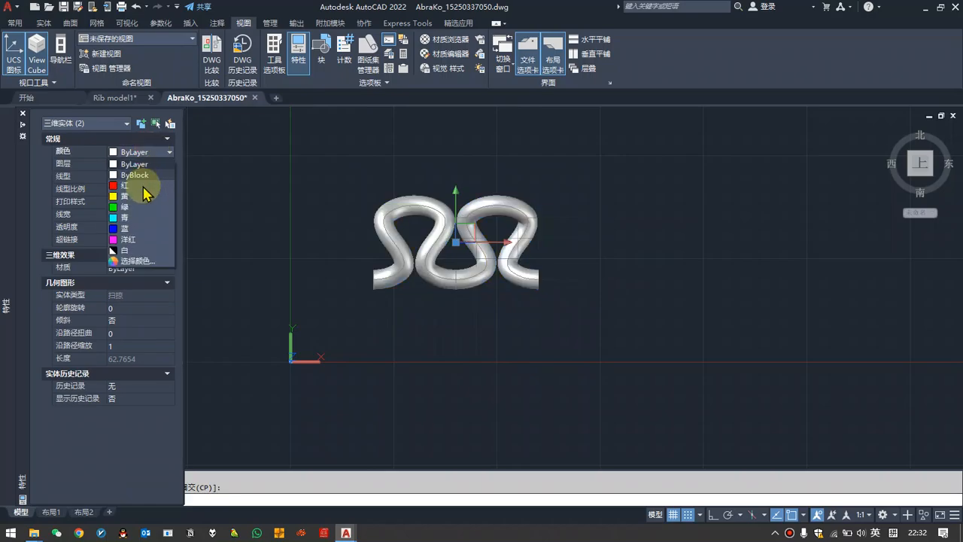
pyautogui.click(555, 311)
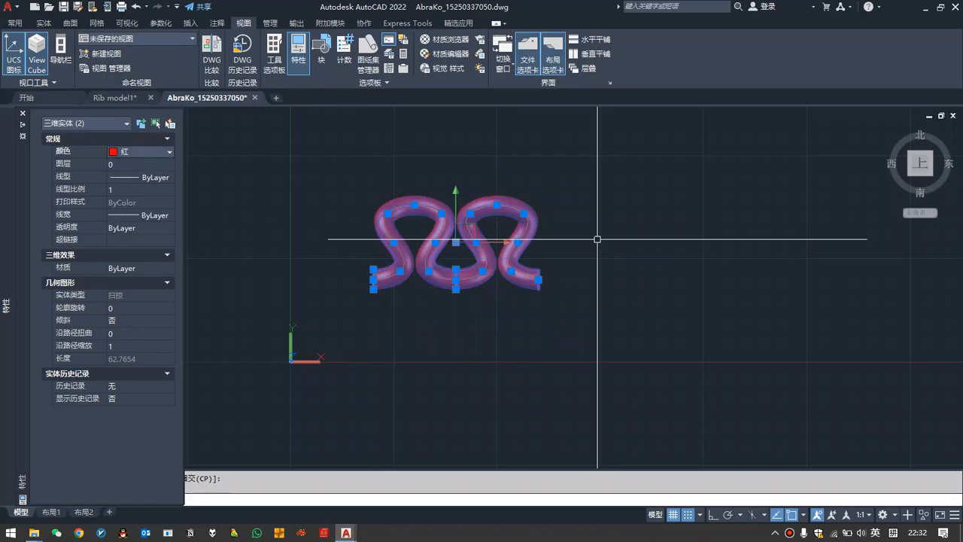
pyautogui.press('space')
pyautogui.click(662, 222)
pyautogui.click(621, 294)
pyautogui.press('space')
pyautogui.click(700, 284)
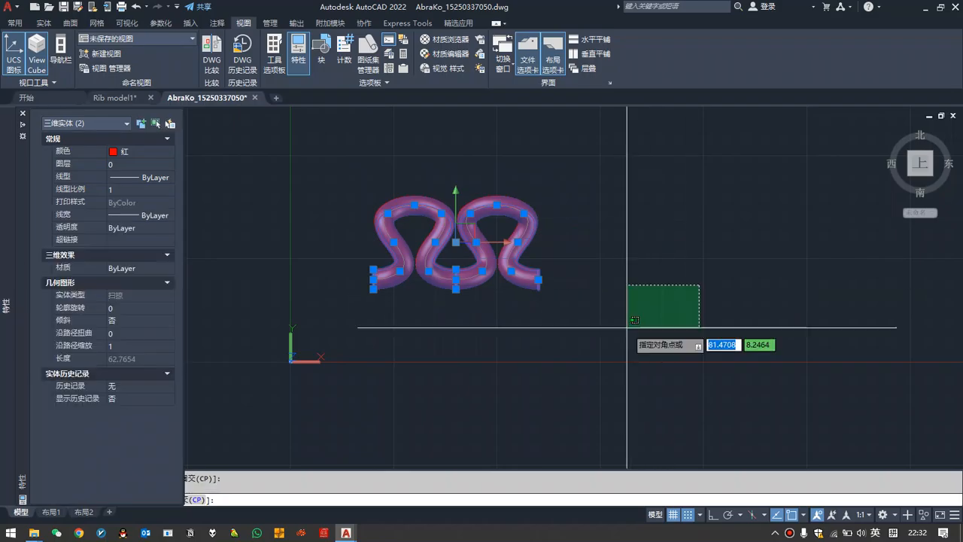
pyautogui.click(629, 327)
pyautogui.press('space')
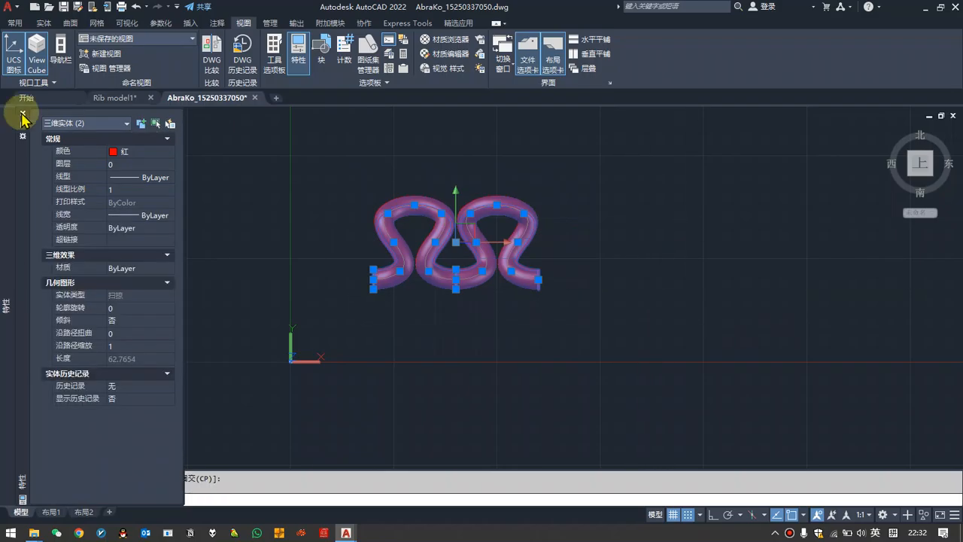
# Clear the selection of the two tubes and close the object properties.
pyautogui.click(23, 112)
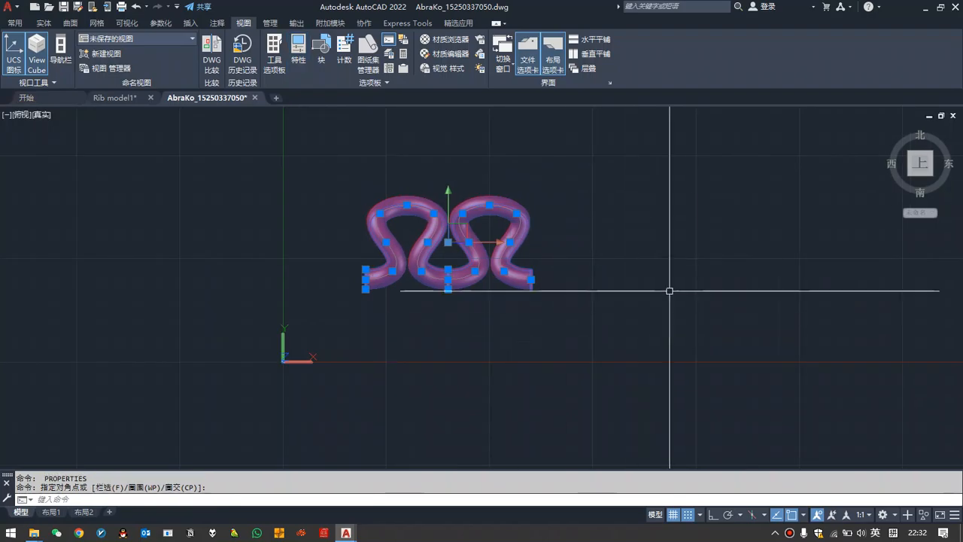
pyautogui.press('space')
pyautogui.press('Escape')
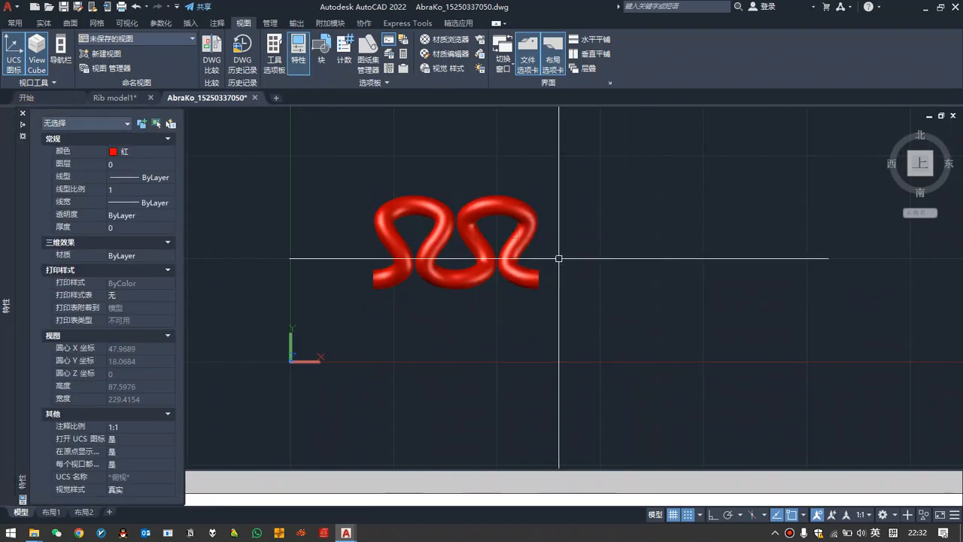
pyautogui.click(23, 115)
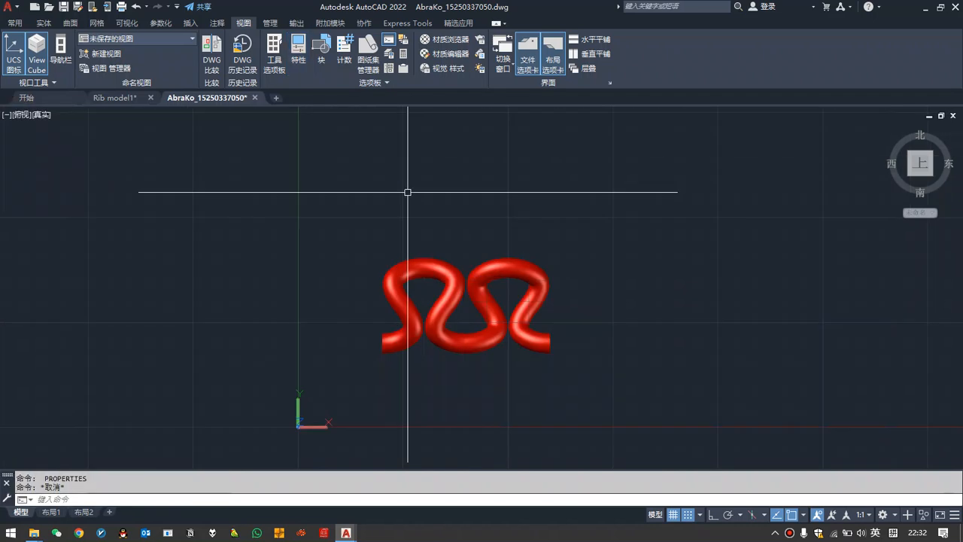
# Copy both tubes horizontally from the left end's centre, placing two copies end to end at 40 and 80 units.
pyautogui.click(621, 232)
pyautogui.click(336, 371)
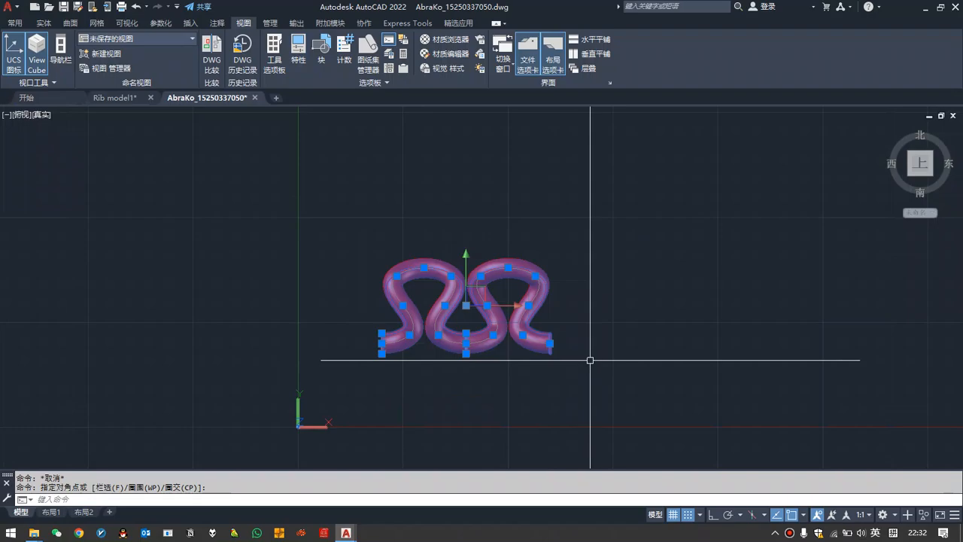
pyautogui.write('co')
pyautogui.press('Return')
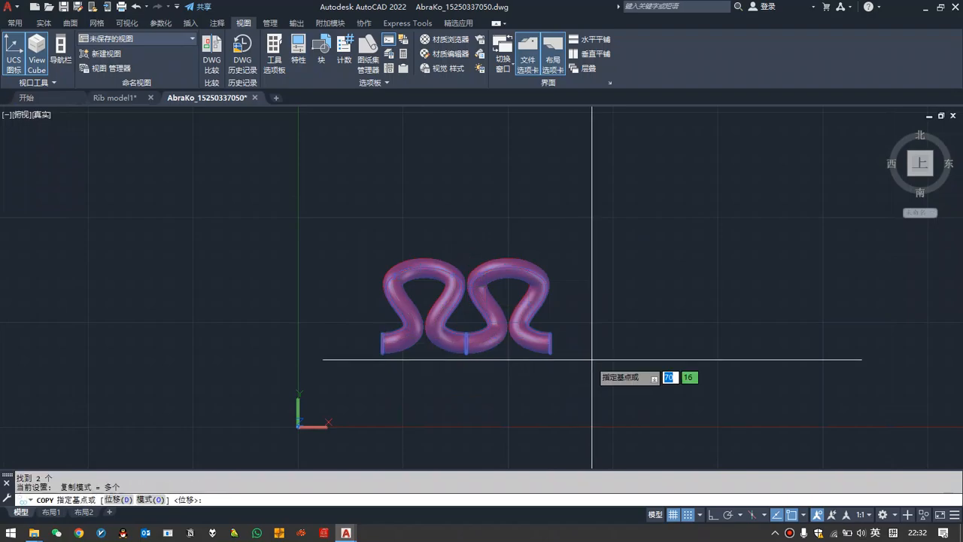
pyautogui.scroll(2, 407, 328)
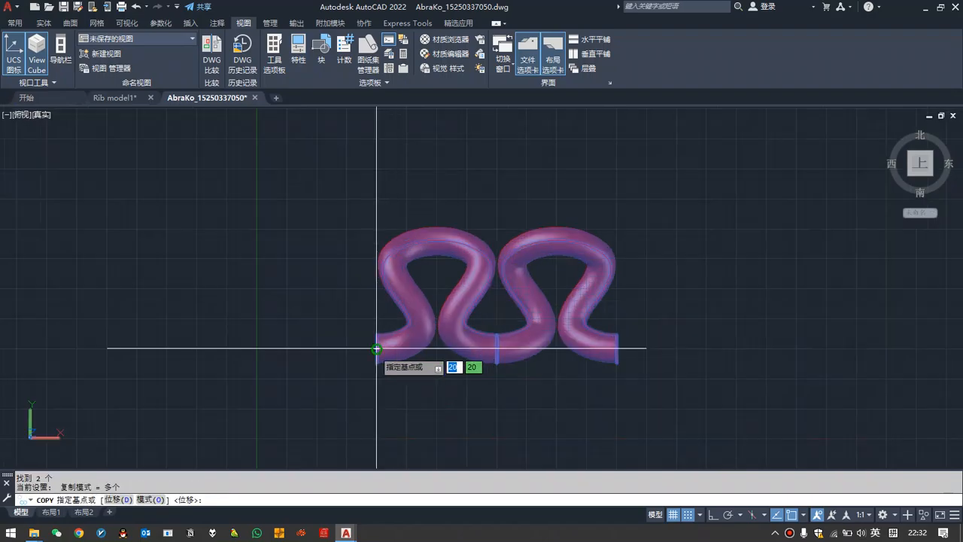
pyautogui.click(377, 349)
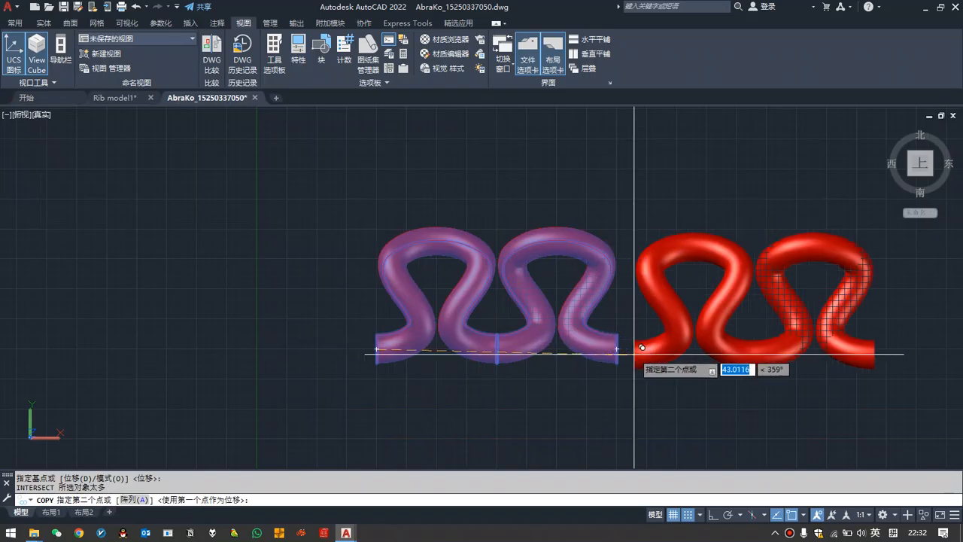
pyautogui.press('F8')
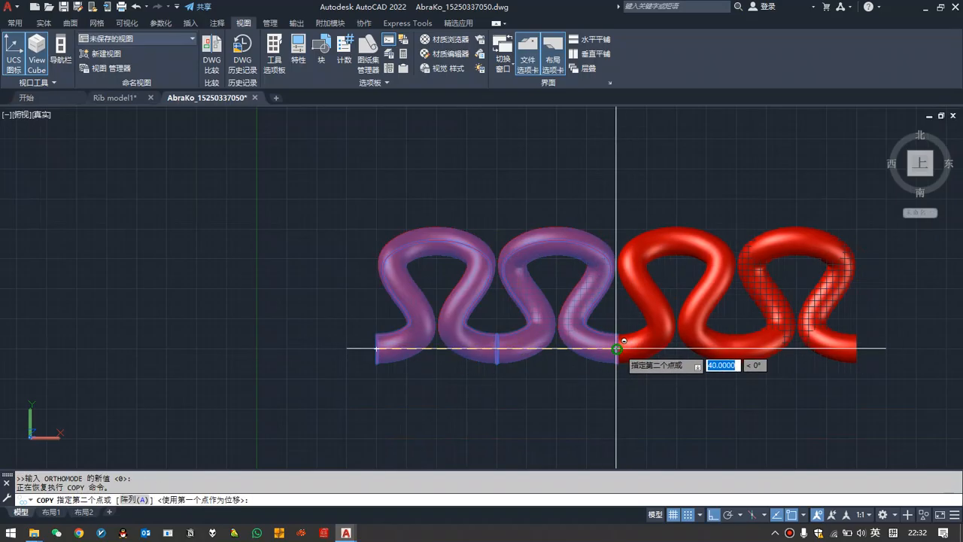
pyautogui.click(616, 348)
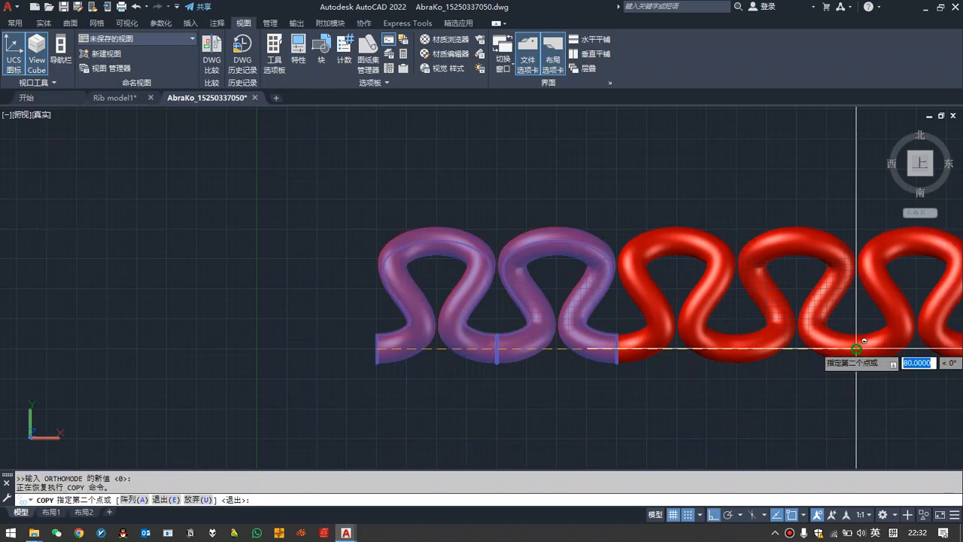
pyautogui.click(857, 348)
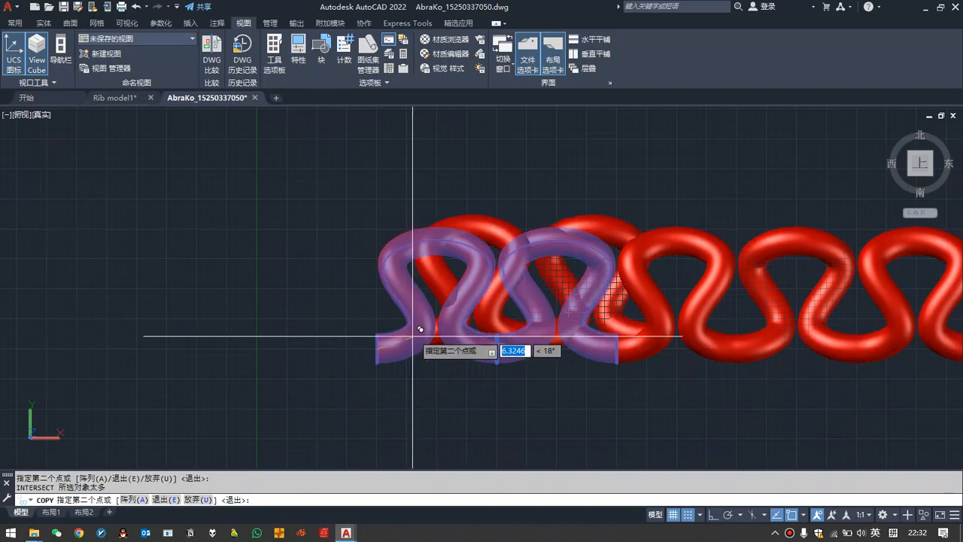
pyautogui.press('space')
pyautogui.scroll(-6, 313, 305)
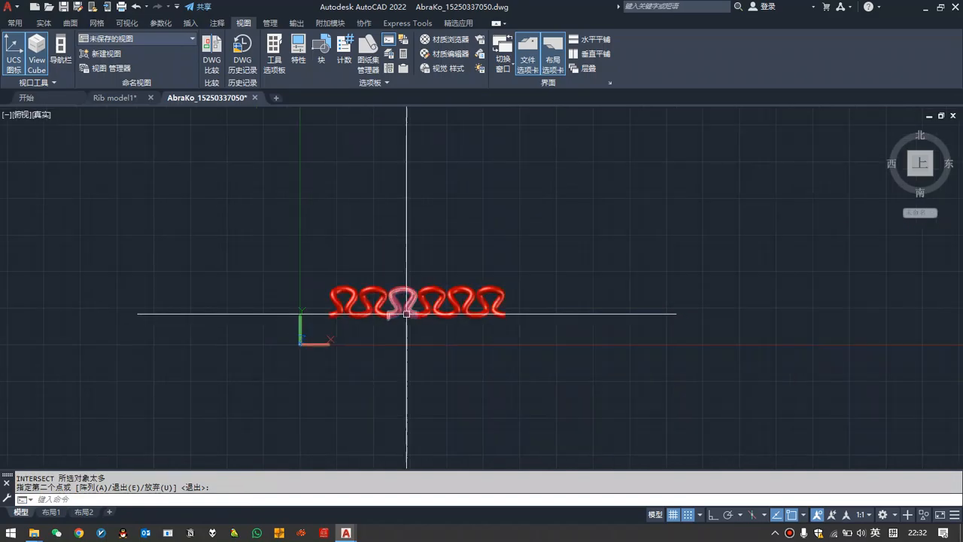
# Select the whole row of six tubes and copy it upward by 11 units.
pyautogui.scroll(3, 407, 314)
pyautogui.click(690, 369)
pyautogui.click(263, 264)
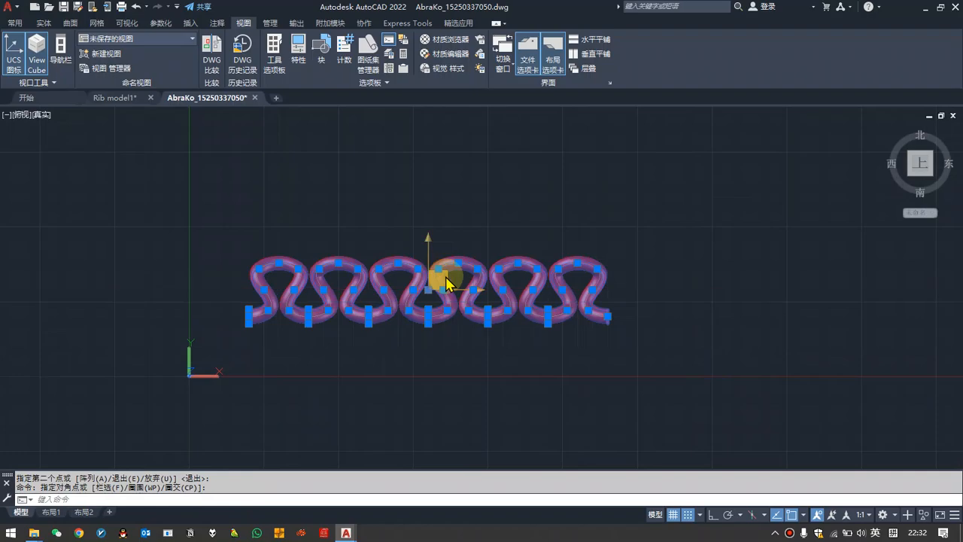
pyautogui.press('space')
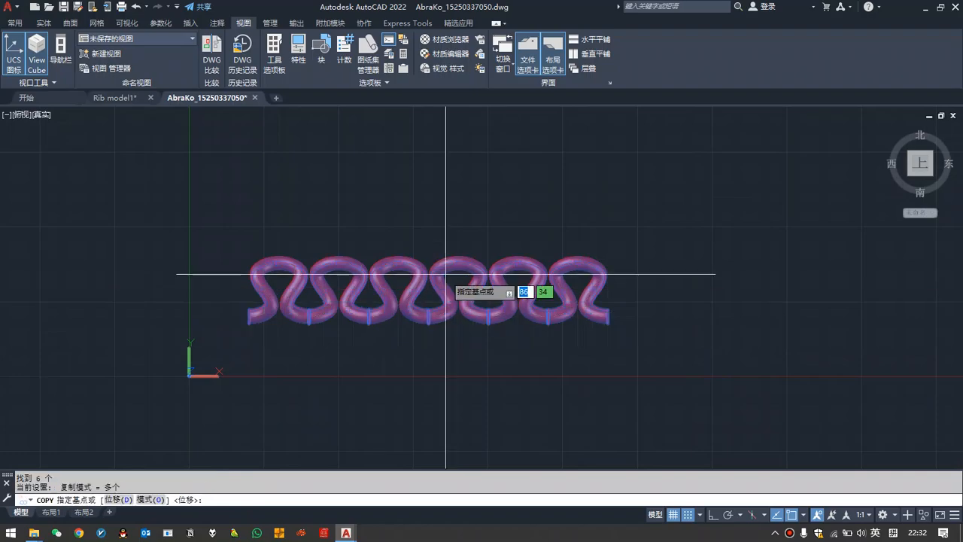
pyautogui.scroll(3, 290, 287)
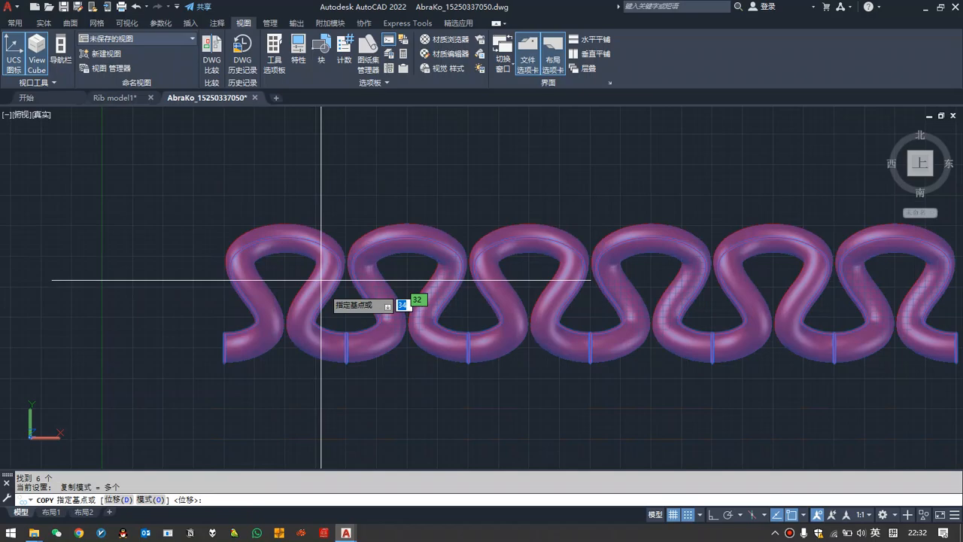
pyautogui.click(315, 292)
pyautogui.scroll(-3, 318, 188)
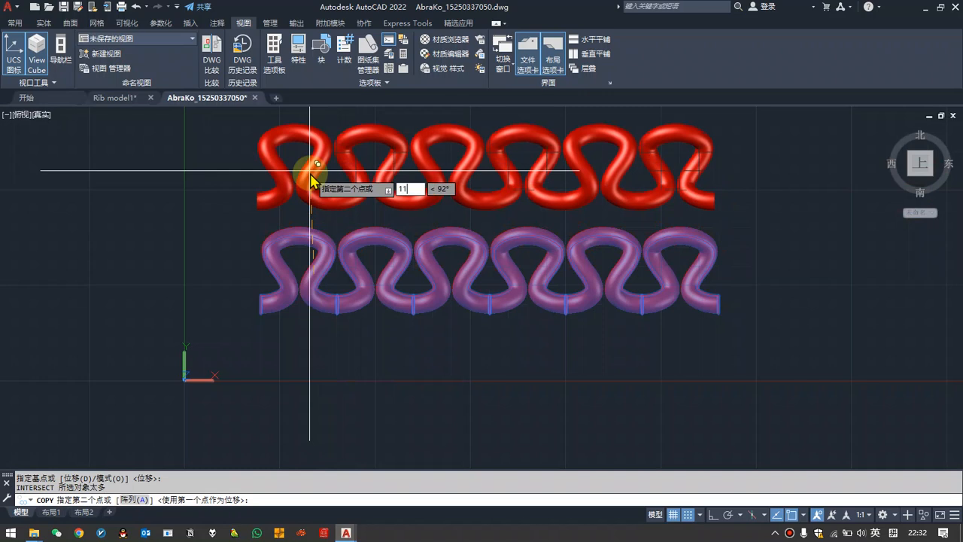
pyautogui.write('11')
pyautogui.press('Return')
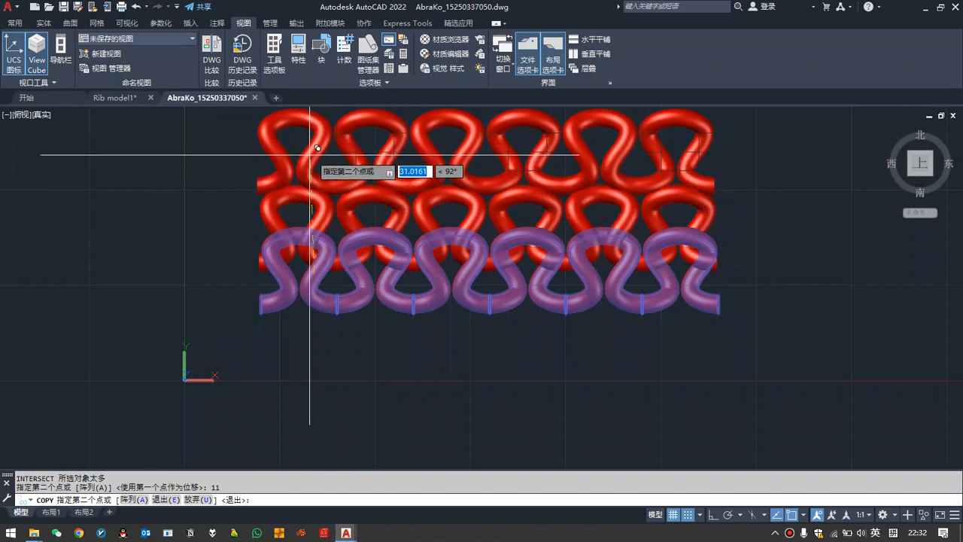
# Add two more copies of the row at 22 and 33 units above the original.
pyautogui.press('Return')
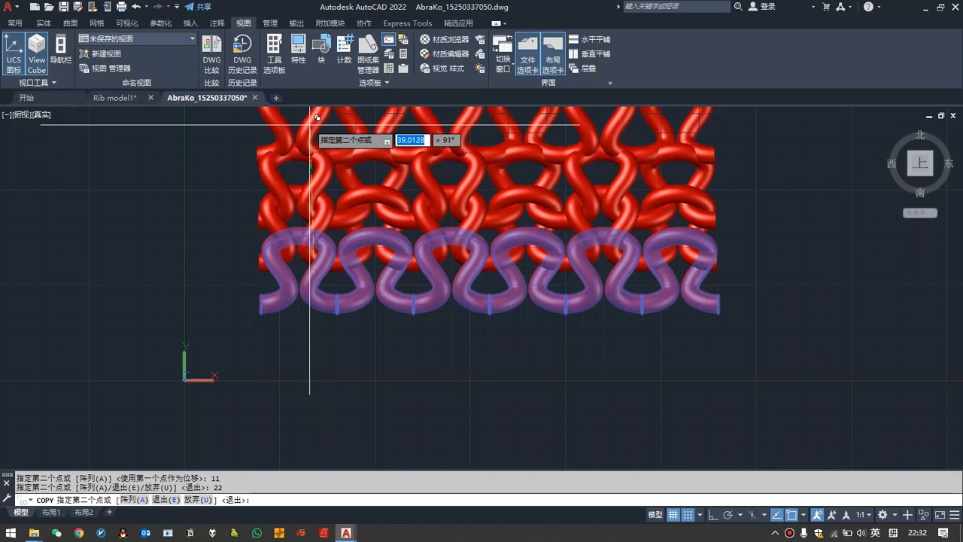
pyautogui.write('33')
pyautogui.press('Return')
pyautogui.scroll(-5, 310, 117)
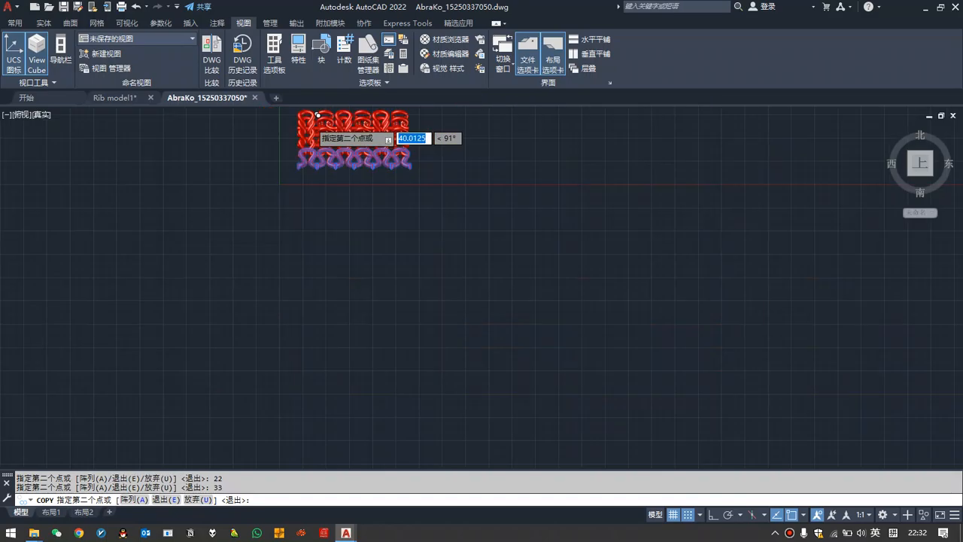
# Try another copy of the row at a distance of 44 units and undo that copy.
pyautogui.scroll(5, 301, 203)
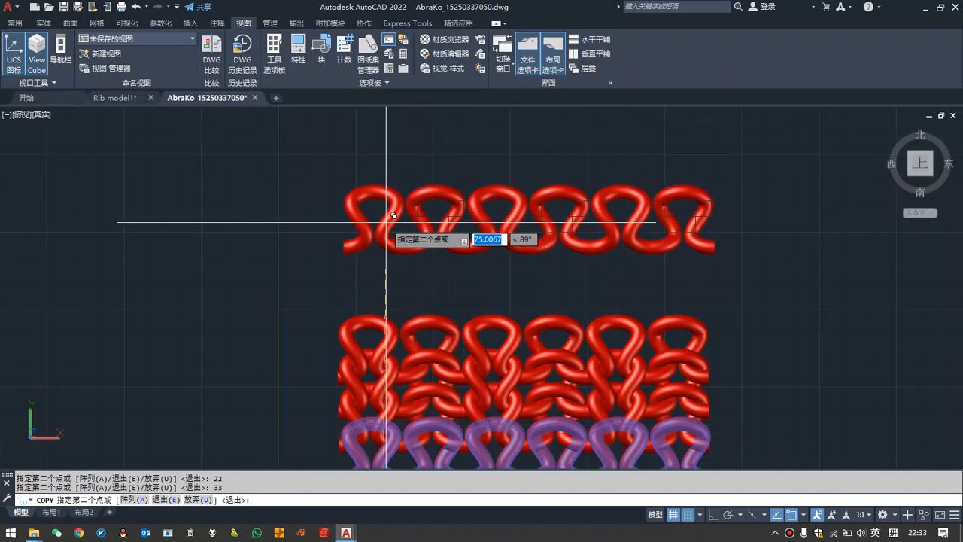
pyautogui.write('44')
pyautogui.press('Return')
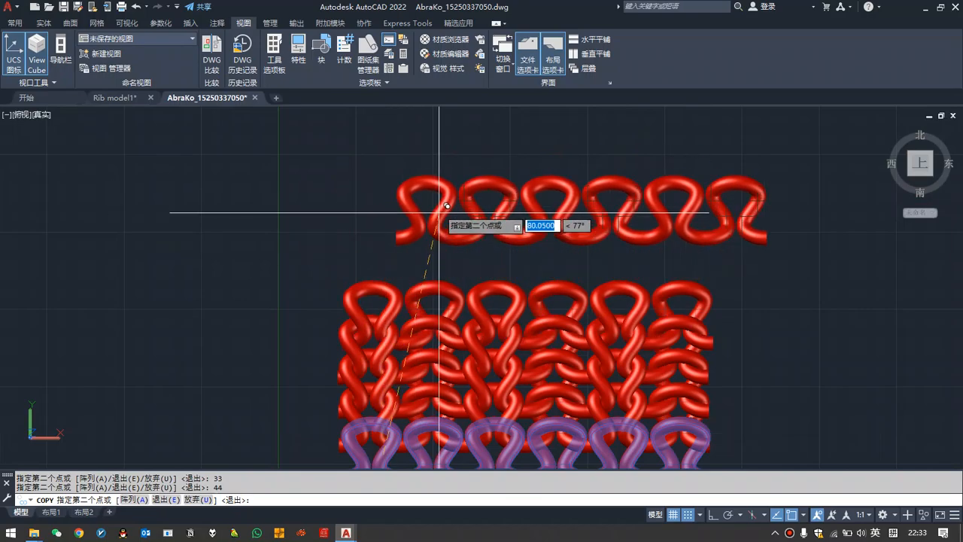
pyautogui.scroll(1, 426, 433)
pyautogui.moveTo(422, 428); pyautogui.dragTo(365, 251, button='middle')
pyautogui.hotkey('ctrl', 'z')
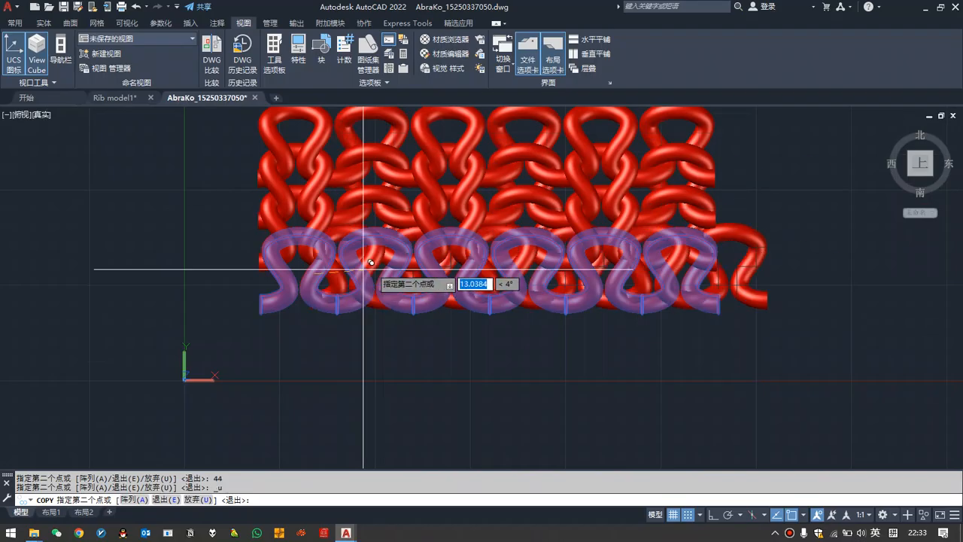
# End the copying and inspect the stacked rows of interlocking loops.
pyautogui.press('Return')
pyautogui.scroll(-6, 355, 296)
pyautogui.scroll(7, 335, 254)
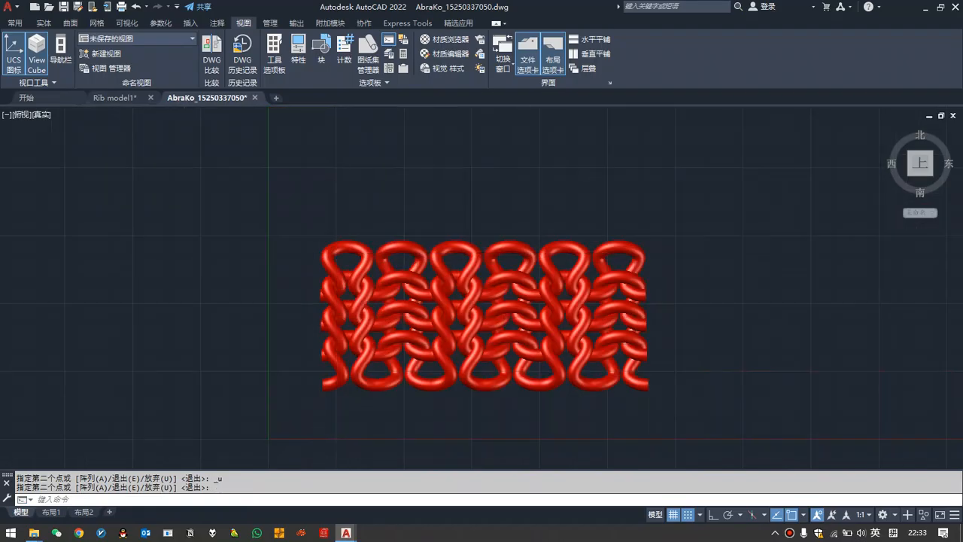
pyautogui.scroll(-5, 421, 322)
pyautogui.scroll(7, 376, 284)
pyautogui.scroll(-5, 368, 274)
pyautogui.scroll(2, 267, 233)
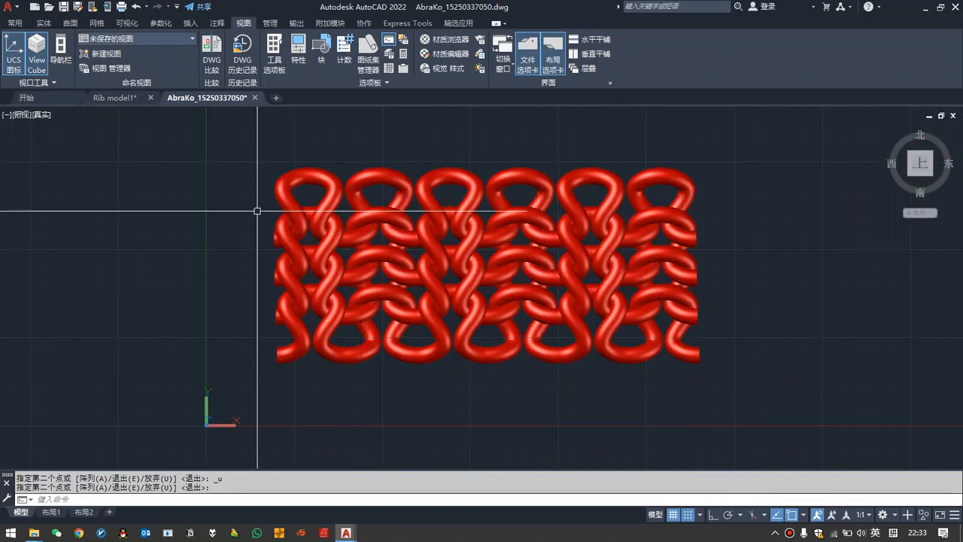
# Select the topmost row of tubes and copy it straight up by 11 units with ortho mode on.
pyautogui.click(957, 150)
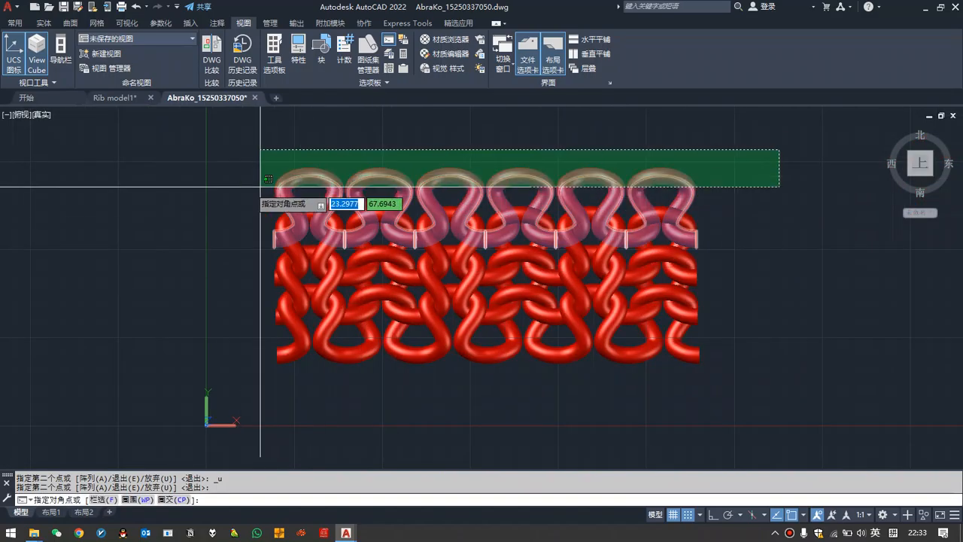
pyautogui.click(240, 181)
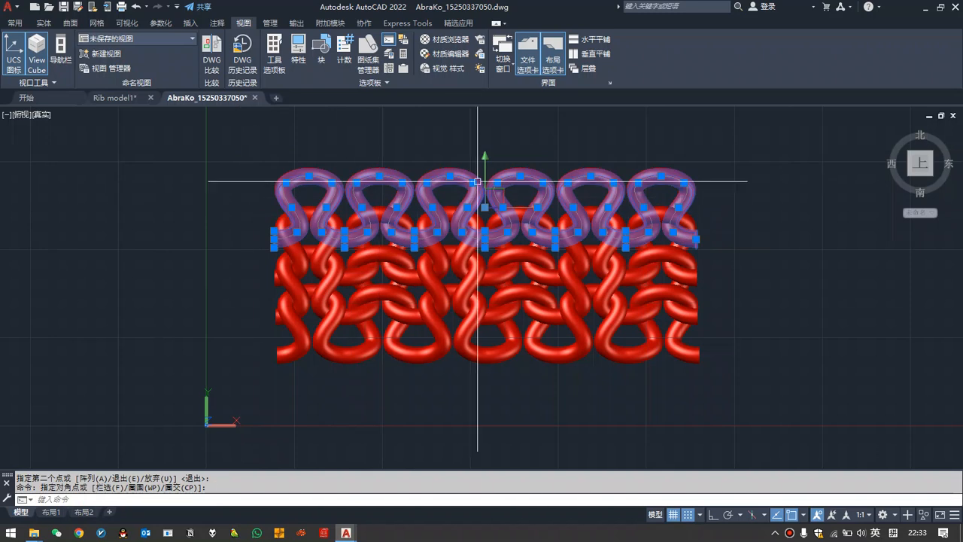
pyautogui.write('co')
pyautogui.press('Return')
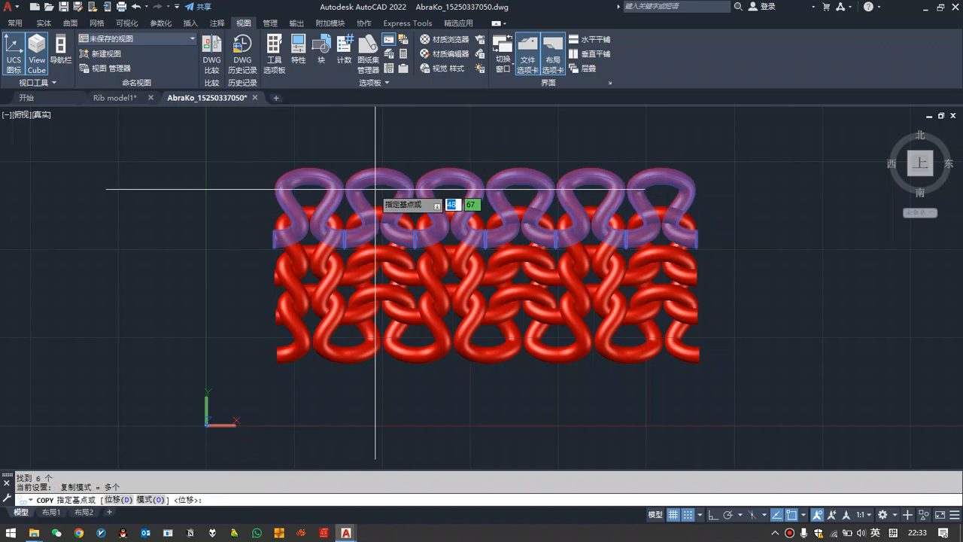
pyautogui.click(333, 184)
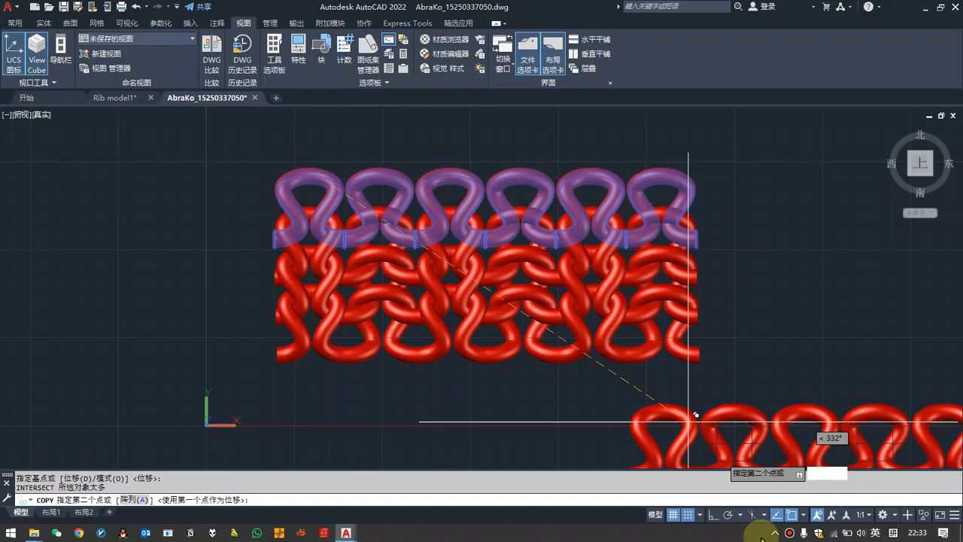
pyautogui.click(713, 515)
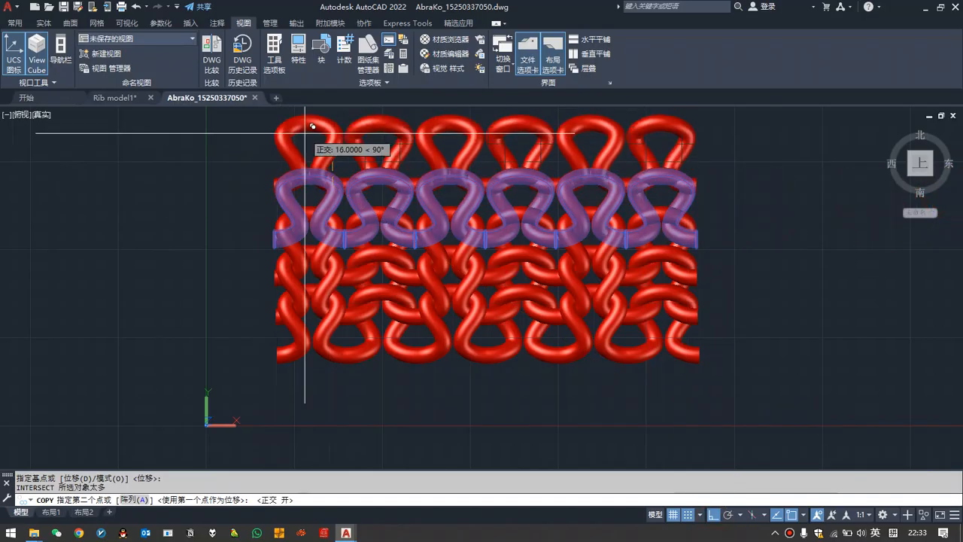
pyautogui.write('11')
pyautogui.press('Return')
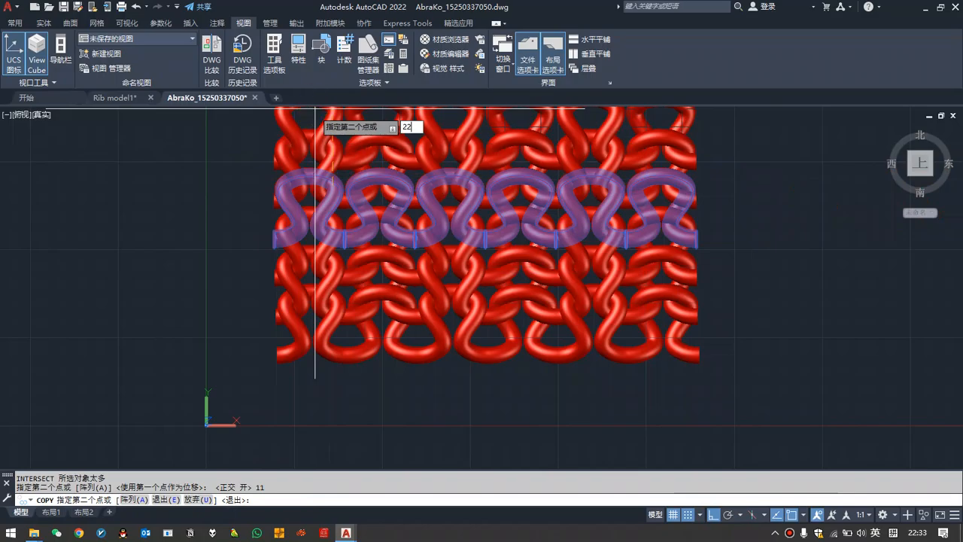
# Add copies of the selected row at 22 and 33 units straight above it and finish copying.
pyautogui.press('Return')
pyautogui.scroll(-4, 308, 194)
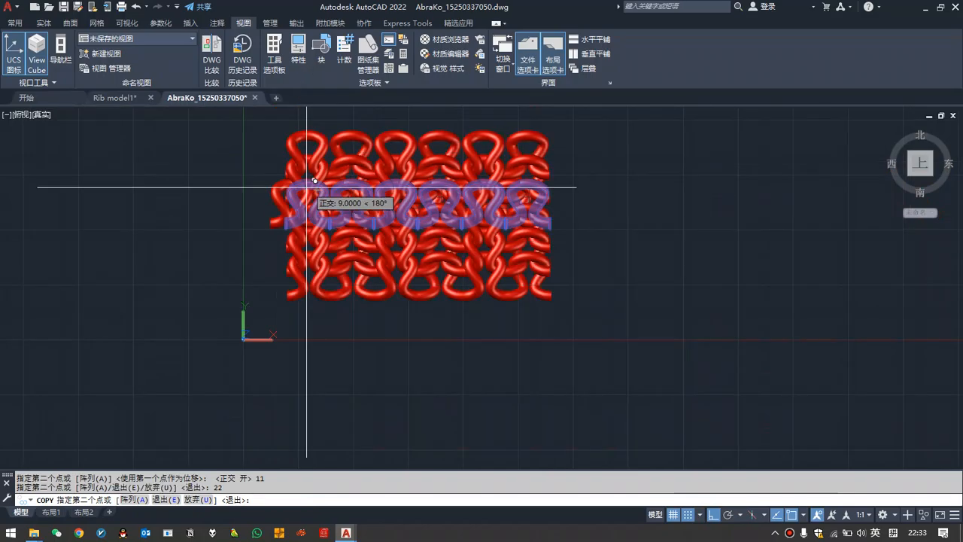
pyautogui.scroll(3, 311, 139)
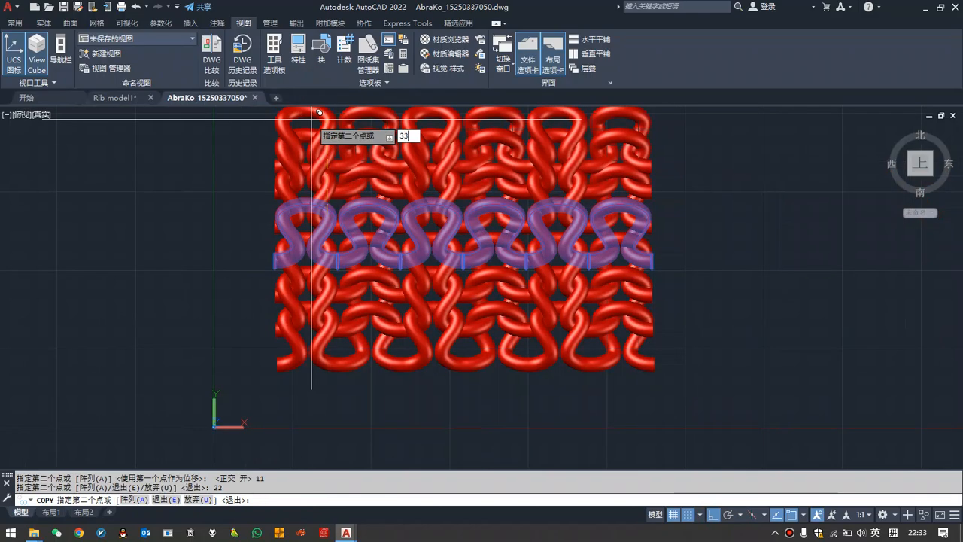
pyautogui.write('33')
pyautogui.press('Return')
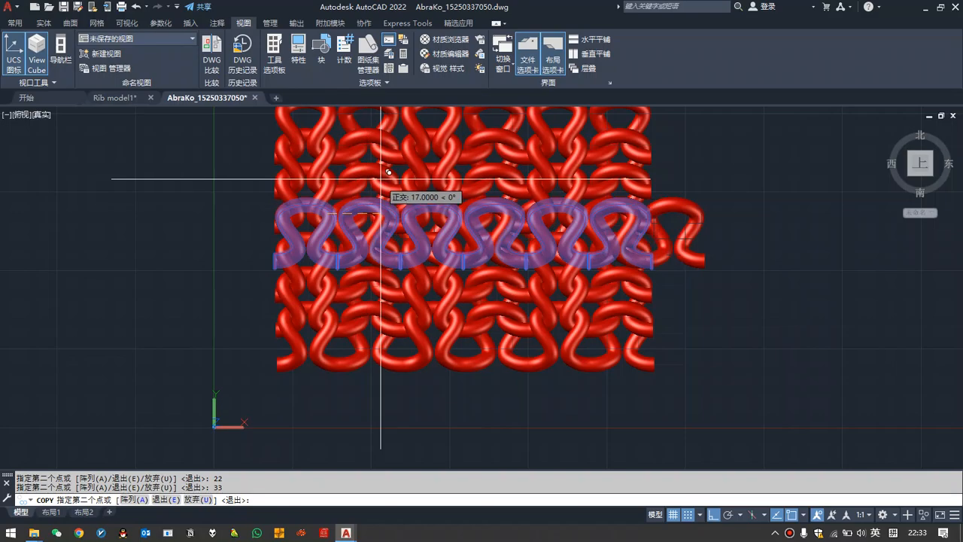
pyautogui.press('Return')
pyautogui.scroll(-3, 397, 216)
pyautogui.scroll(2, 397, 198)
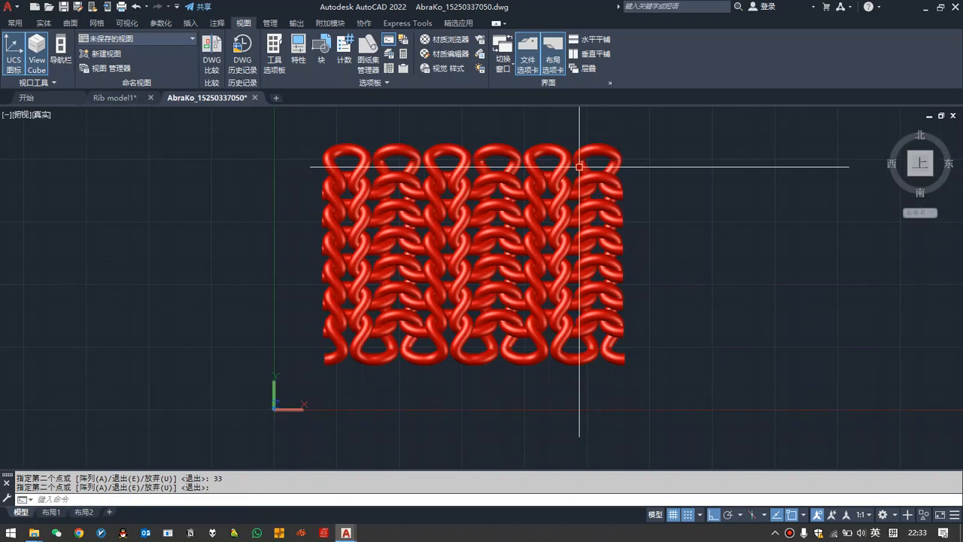
# Select the tubes of the upper four rows and change their colour to blue.
pyautogui.click(658, 130)
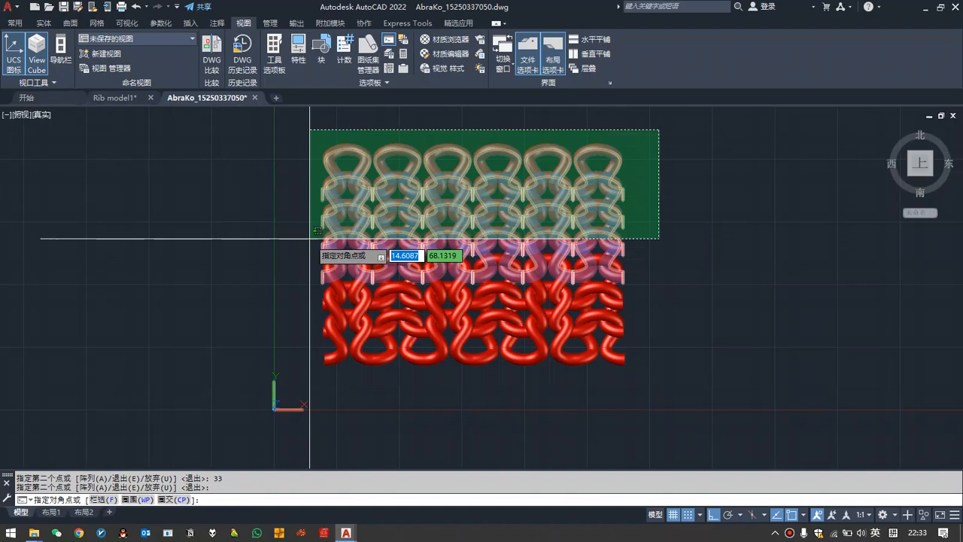
pyautogui.click(309, 234)
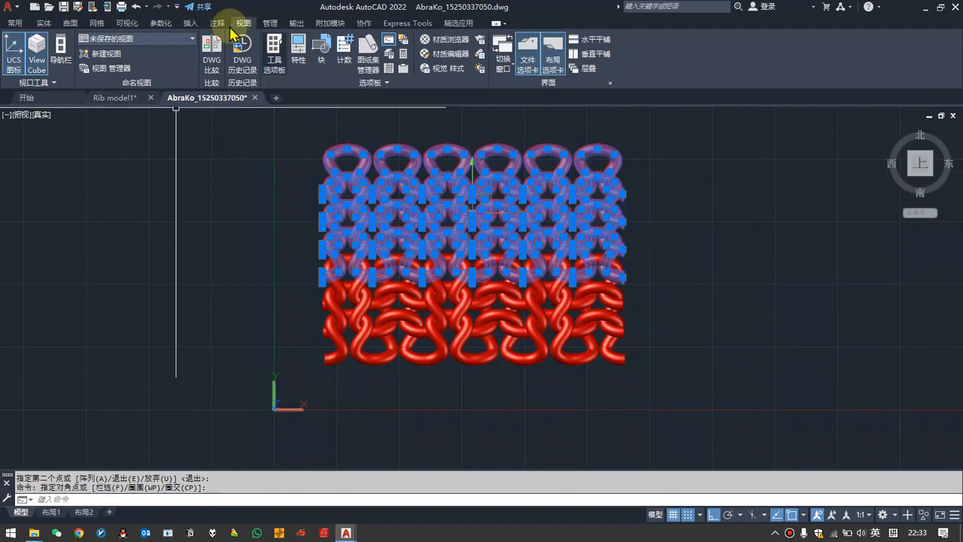
pyautogui.click(299, 51)
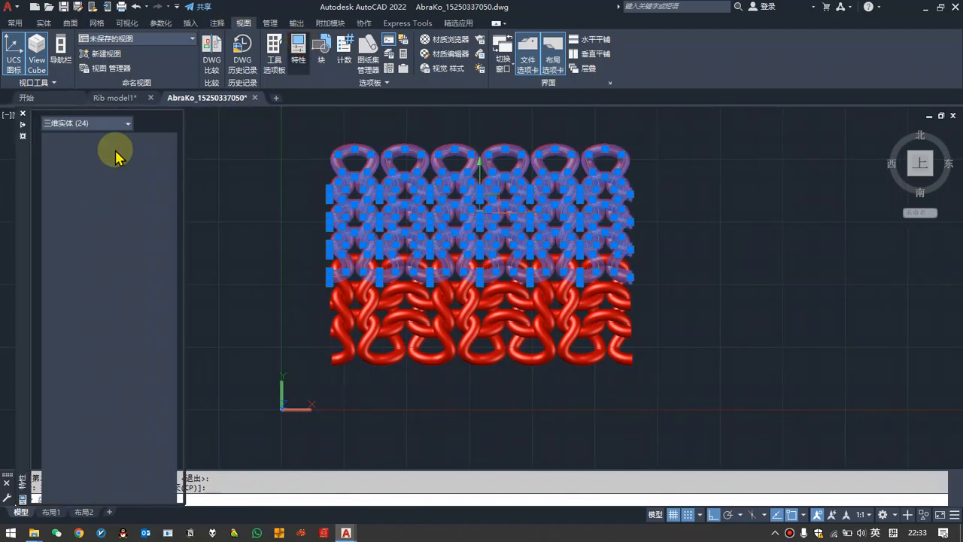
pyautogui.click(158, 152)
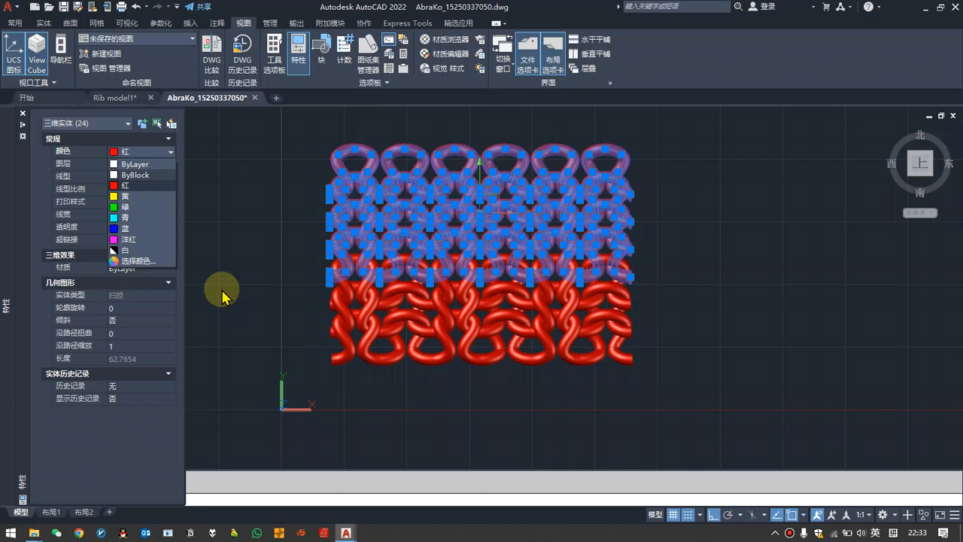
pyautogui.click(137, 228)
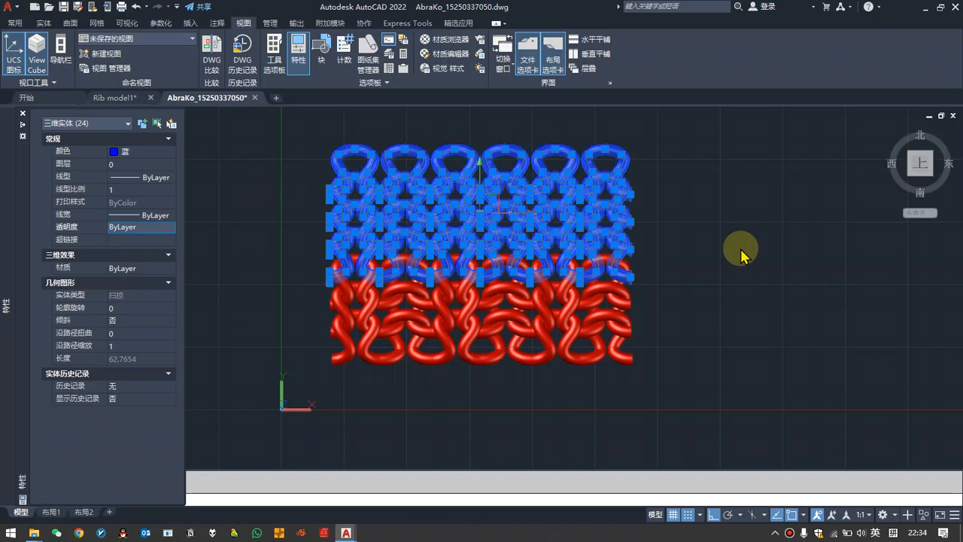
# Close the object properties palette and clear the selection of the blue tubes.
pyautogui.click(717, 265)
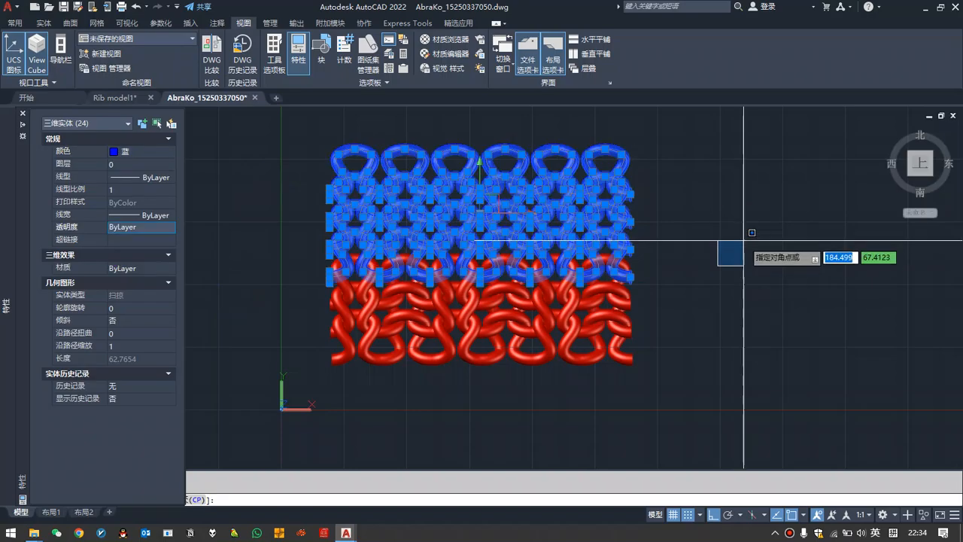
pyautogui.click(22, 111)
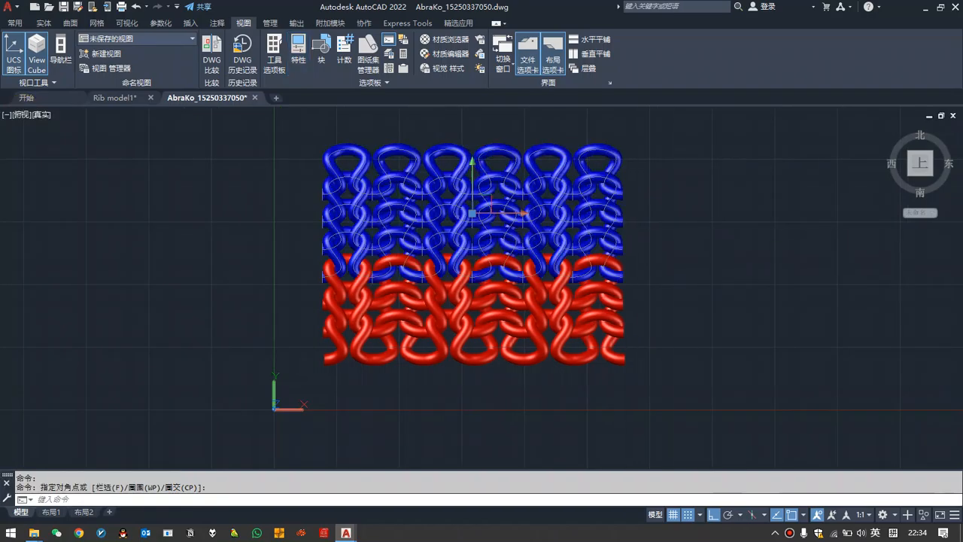
pyautogui.press('Escape')
# Examine up close how the loops interlock where the blue rows meet the red rows.
pyautogui.scroll(-1, 397, 229)
pyautogui.scroll(3, 379, 212)
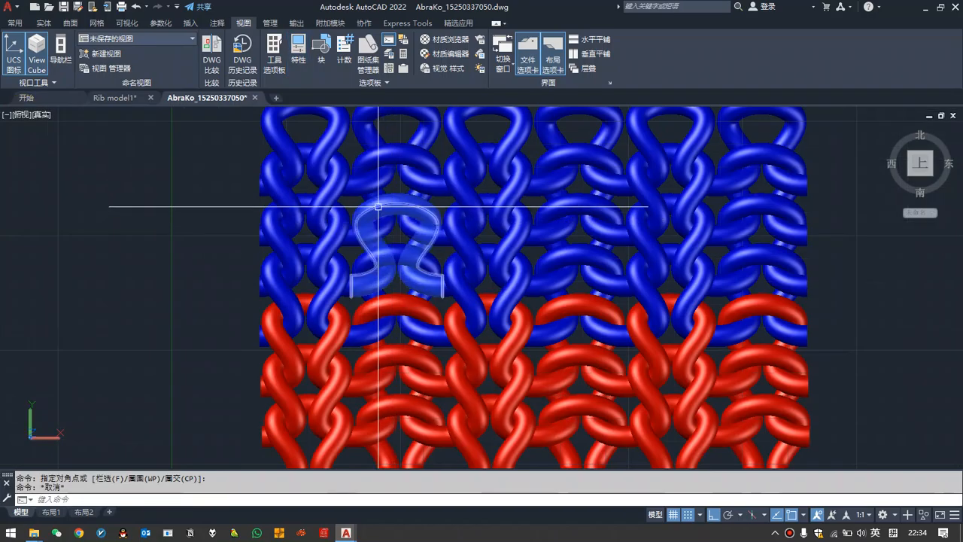
pyautogui.scroll(-1, 380, 226)
pyautogui.scroll(3, 362, 271)
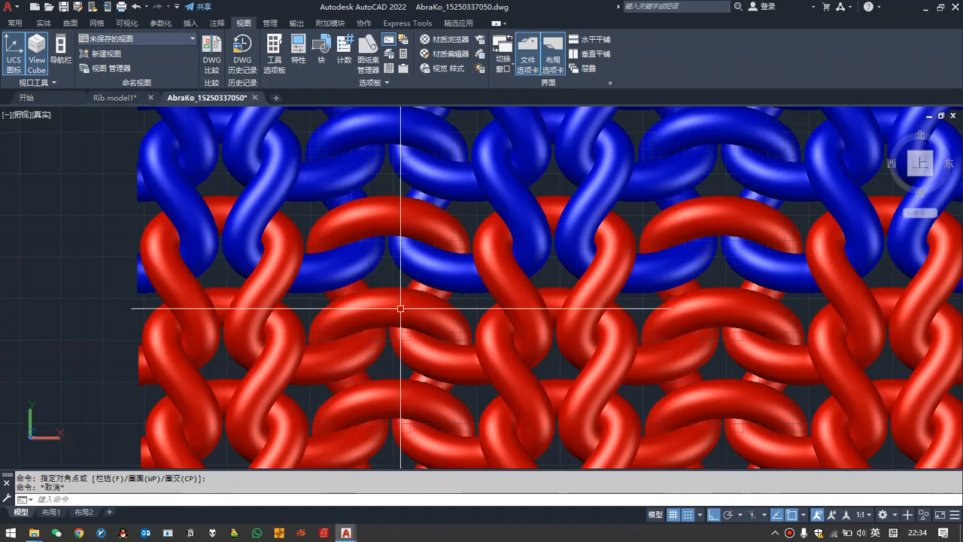
pyautogui.scroll(-5, 410, 226)
pyautogui.scroll(1, 432, 158)
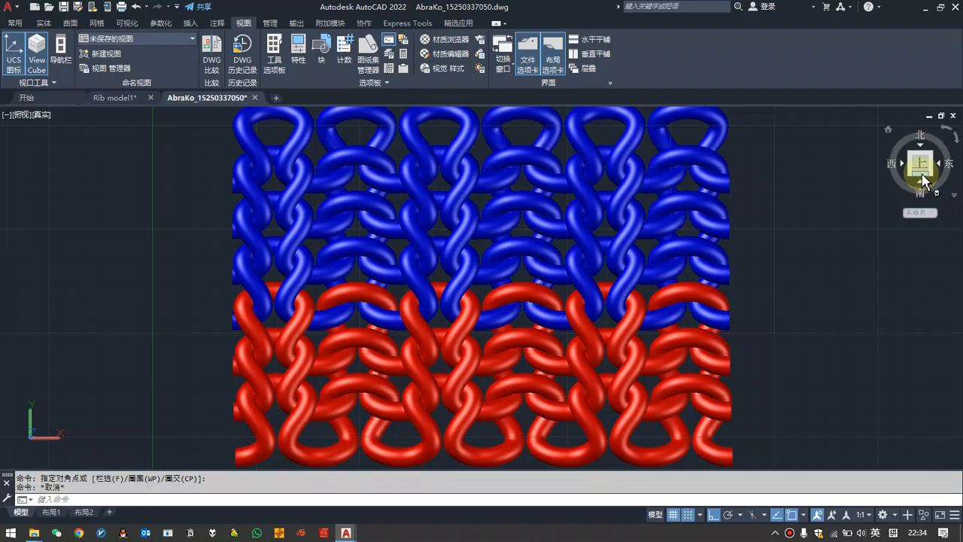
# Inspect the two-coloured rib fabric from tilted angles, return to the top view, and review the whole fabric.
pyautogui.moveTo(919, 167); pyautogui.dragTo(902, 189)
pyautogui.moveTo(923, 156)
pyautogui.mouseDown()
pyautogui.moveTo(898, 138)
pyautogui.moveTo(911, 325)
pyautogui.moveTo(919, 162)
pyautogui.mouseUp()
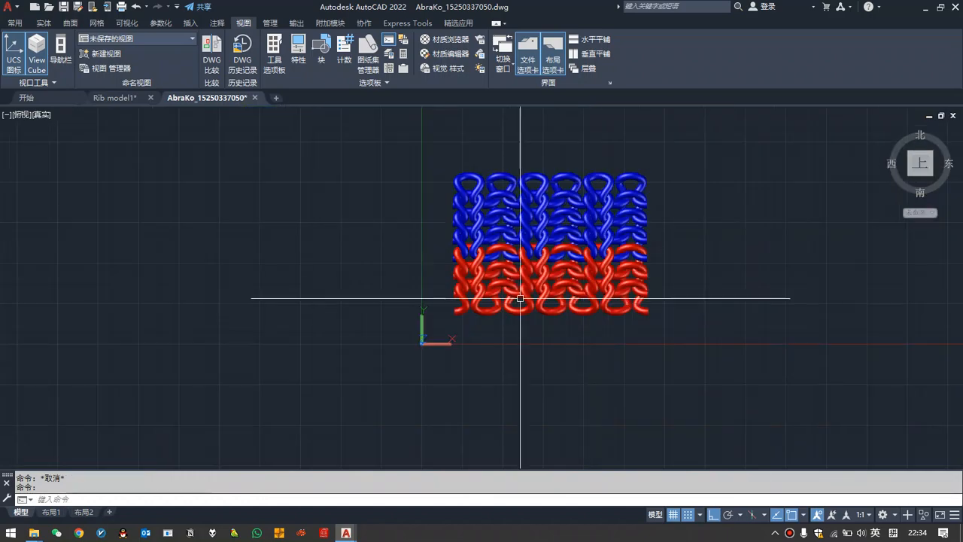
pyautogui.scroll(3, 537, 275)
pyautogui.moveTo(932, 161); pyautogui.dragTo(921, 192)
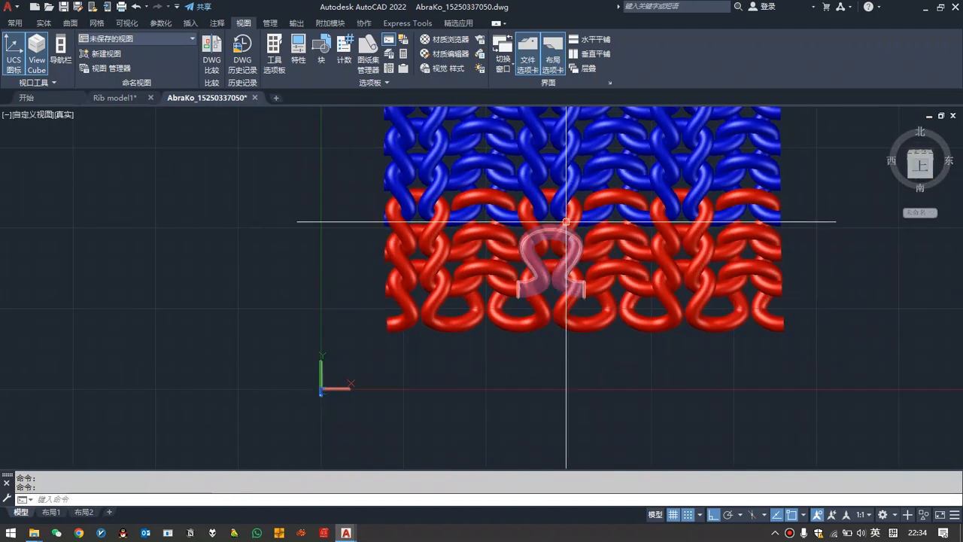
pyautogui.moveTo(925, 175); pyautogui.dragTo(956, 437)
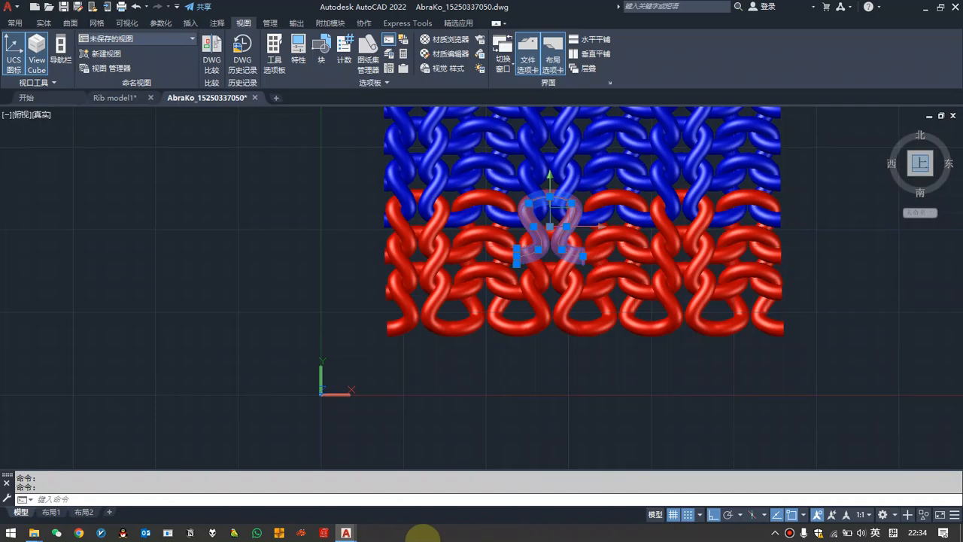
pyautogui.scroll(-6, 449, 447)
pyautogui.scroll(4, 511, 324)
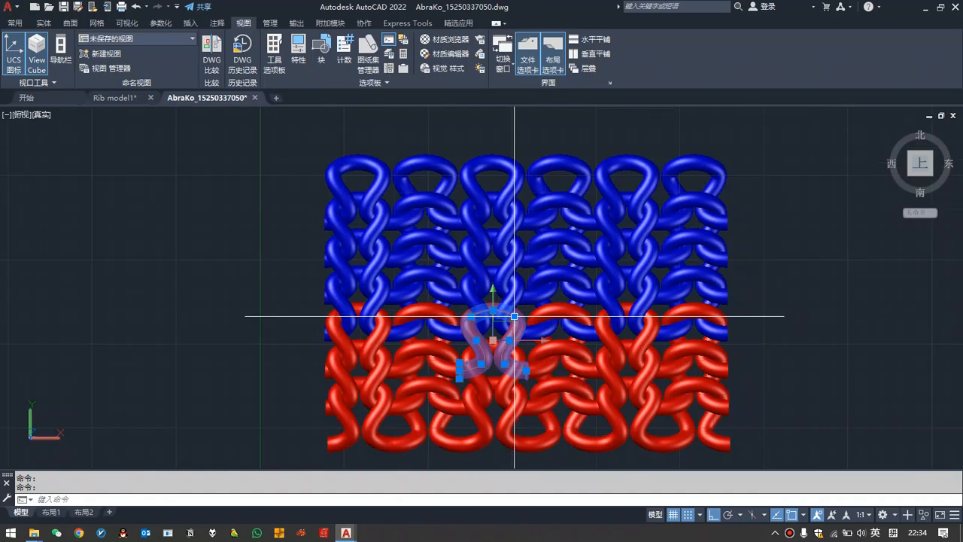
pyautogui.scroll(3, 451, 241)
pyautogui.scroll(-2, 447, 262)
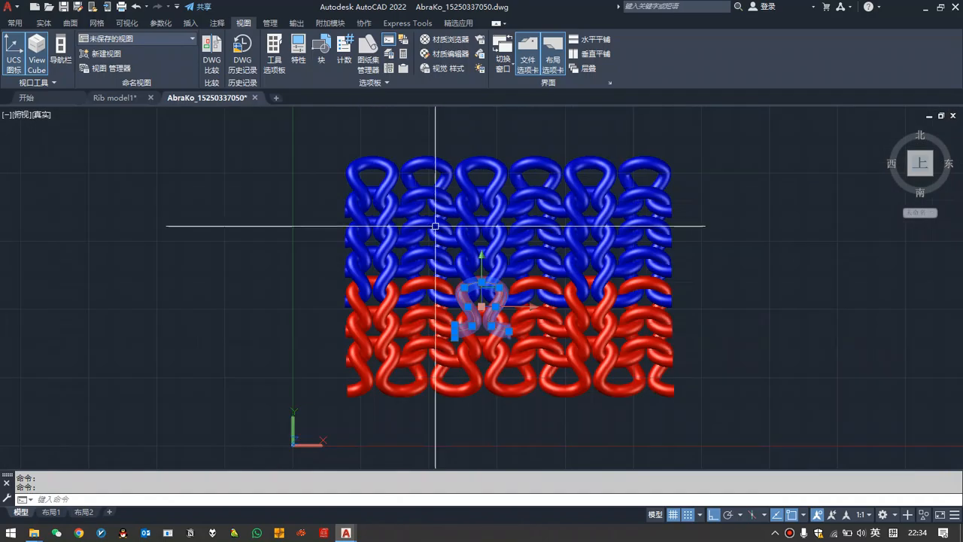